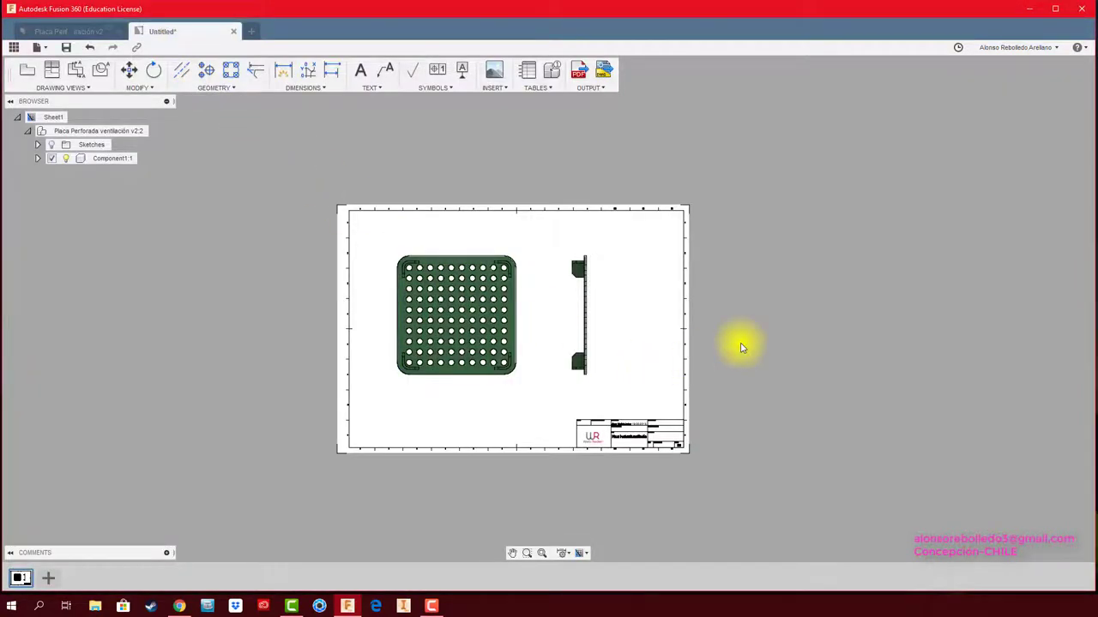
# Step: Dimension the front view's width and height as 100 each
pyautogui.scroll(2, 424, 369)
pyautogui.scroll(2, 443, 390)
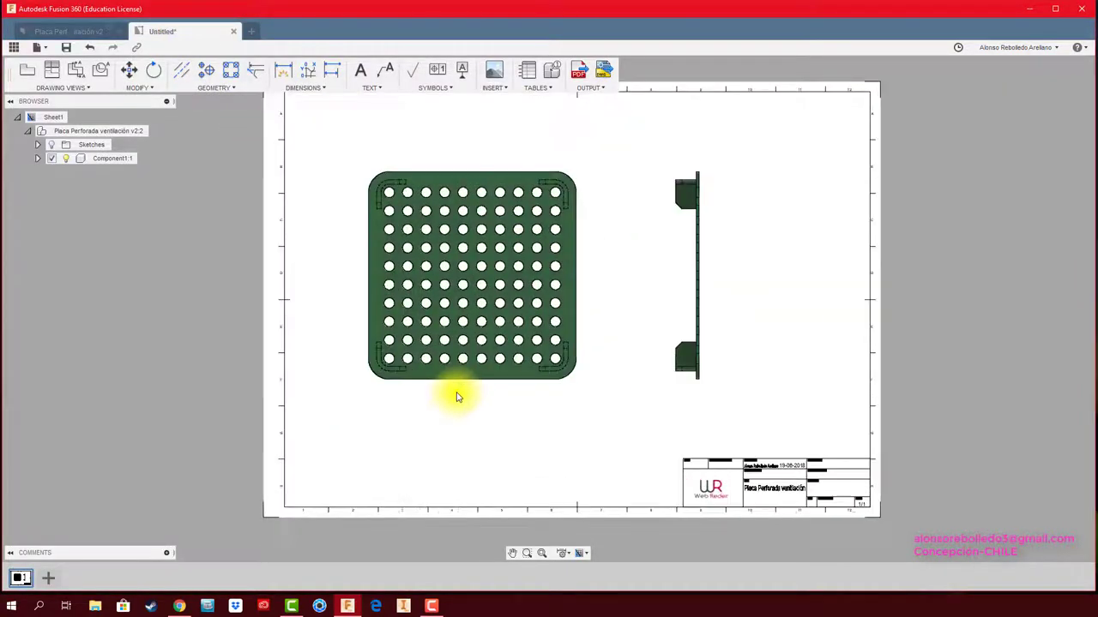
pyautogui.scroll(1, 457, 408)
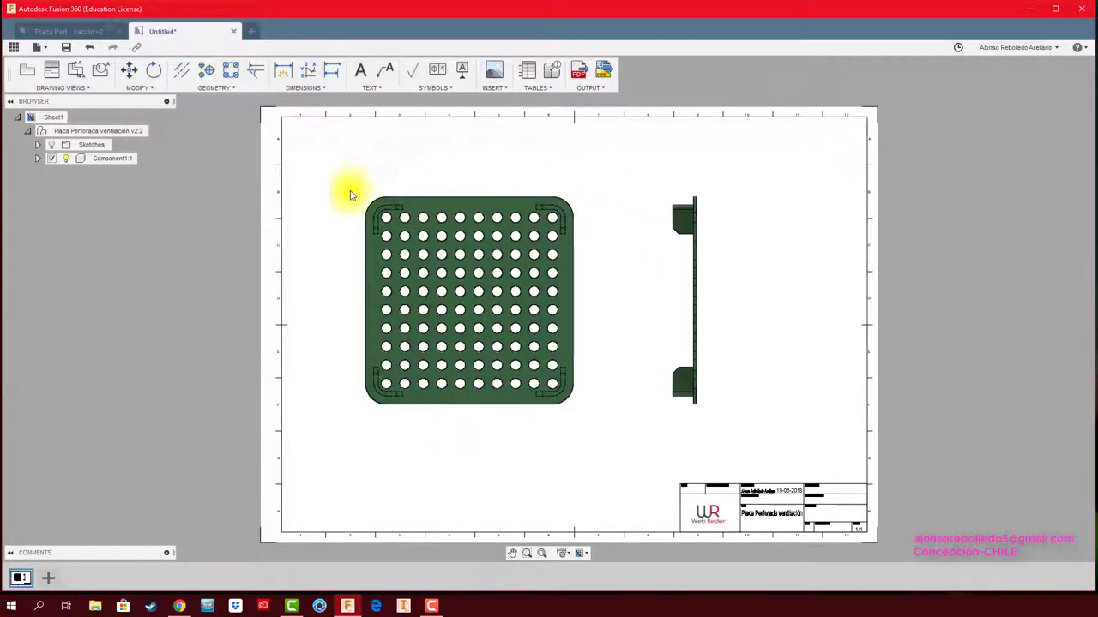
pyautogui.scroll(2, 386, 443)
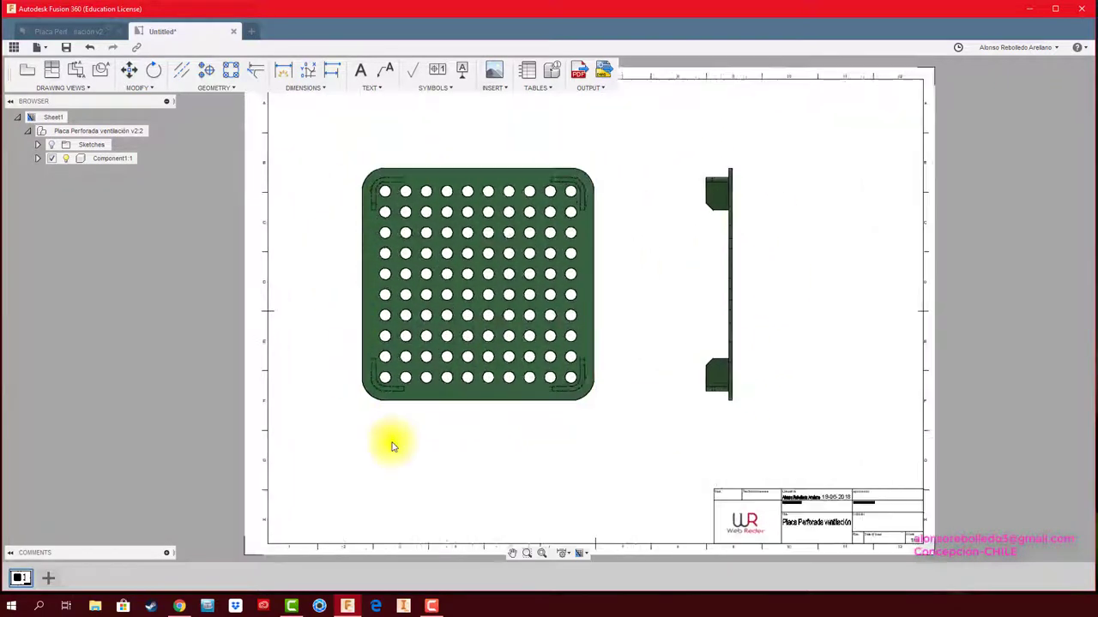
pyautogui.click(280, 76)
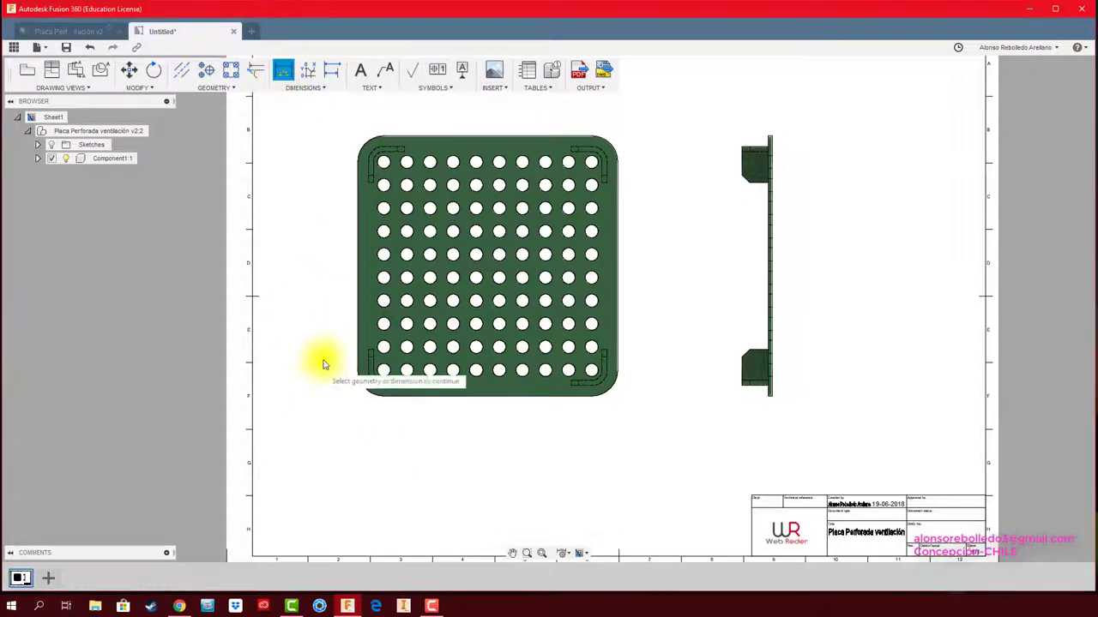
pyautogui.click(360, 337)
pyautogui.click(617, 326)
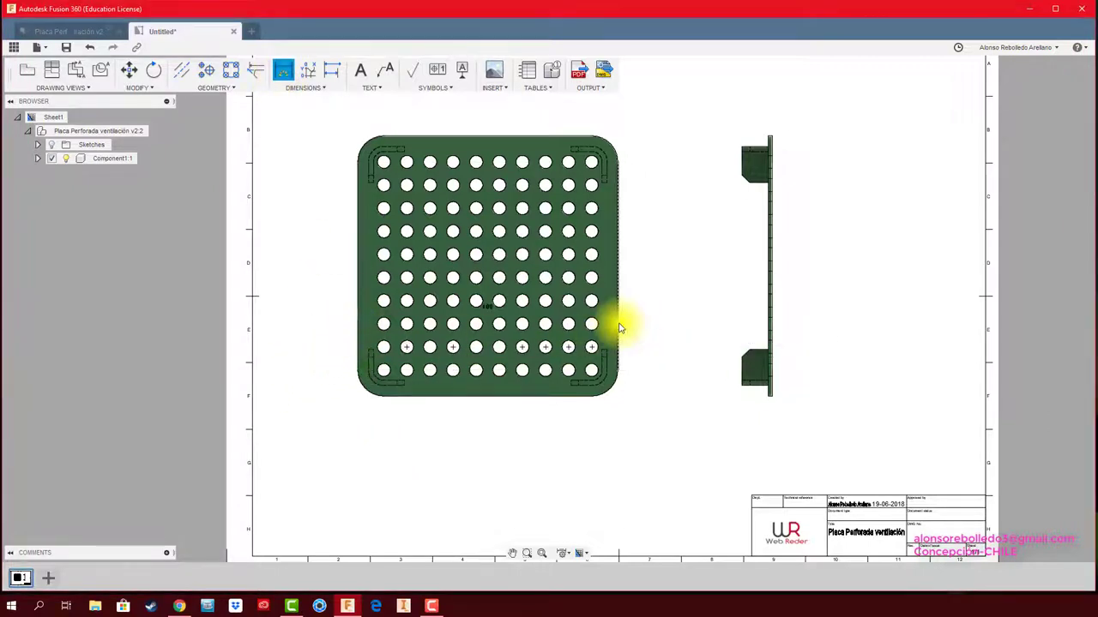
pyautogui.click(515, 441)
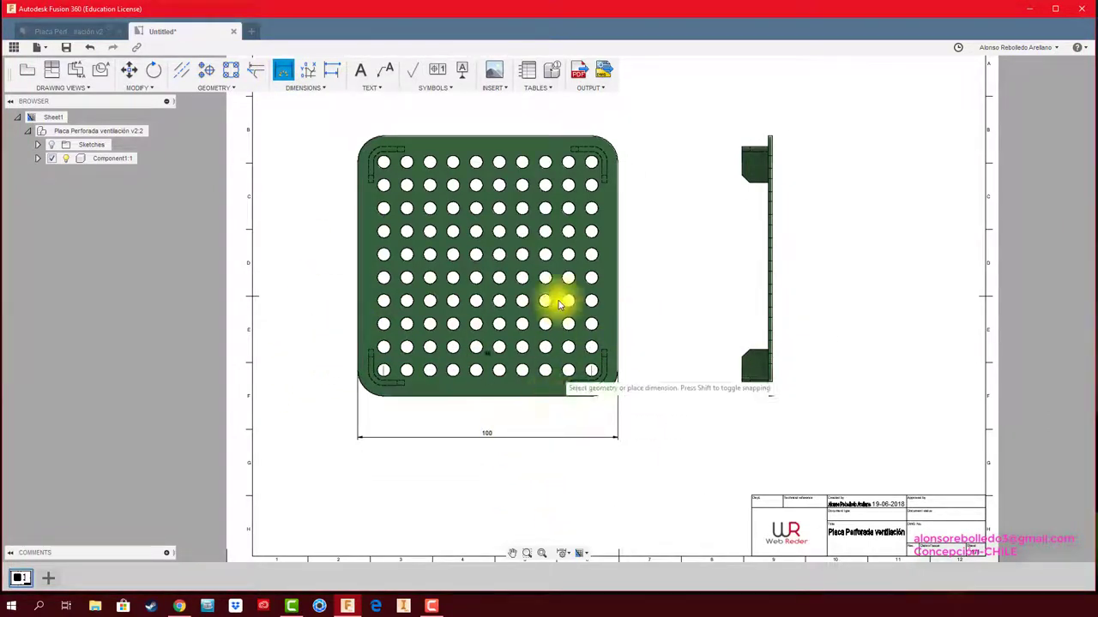
pyautogui.click(515, 136)
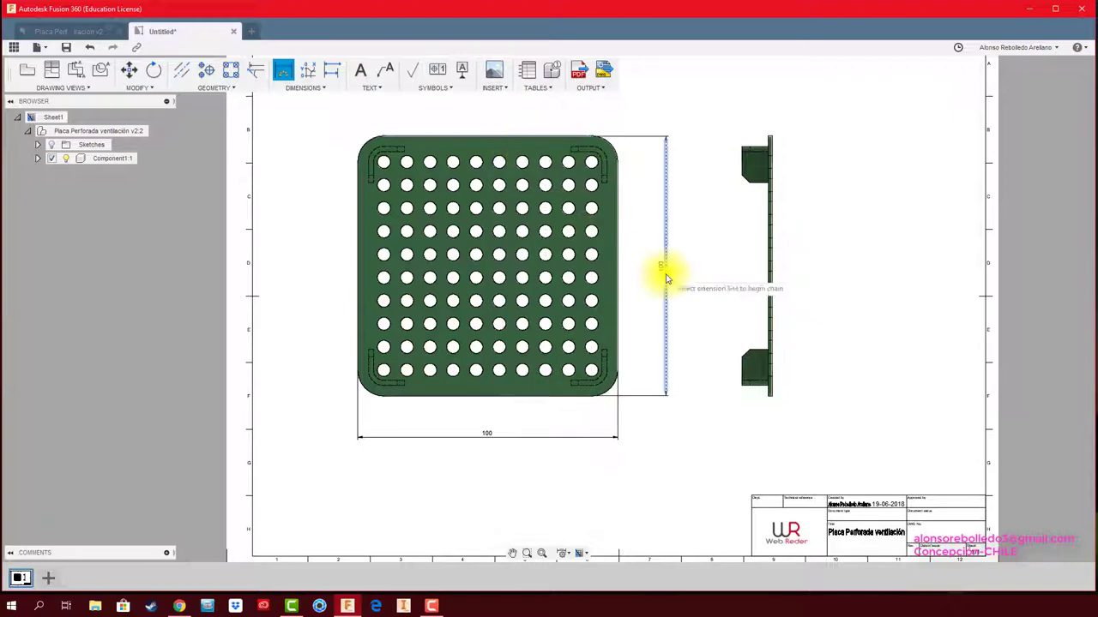
# Step: Dimension the lower-right corner radius as R10
pyautogui.scroll(2, 683, 364)
pyautogui.moveTo(692, 351); pyautogui.dragTo(753, 357, button='middle')
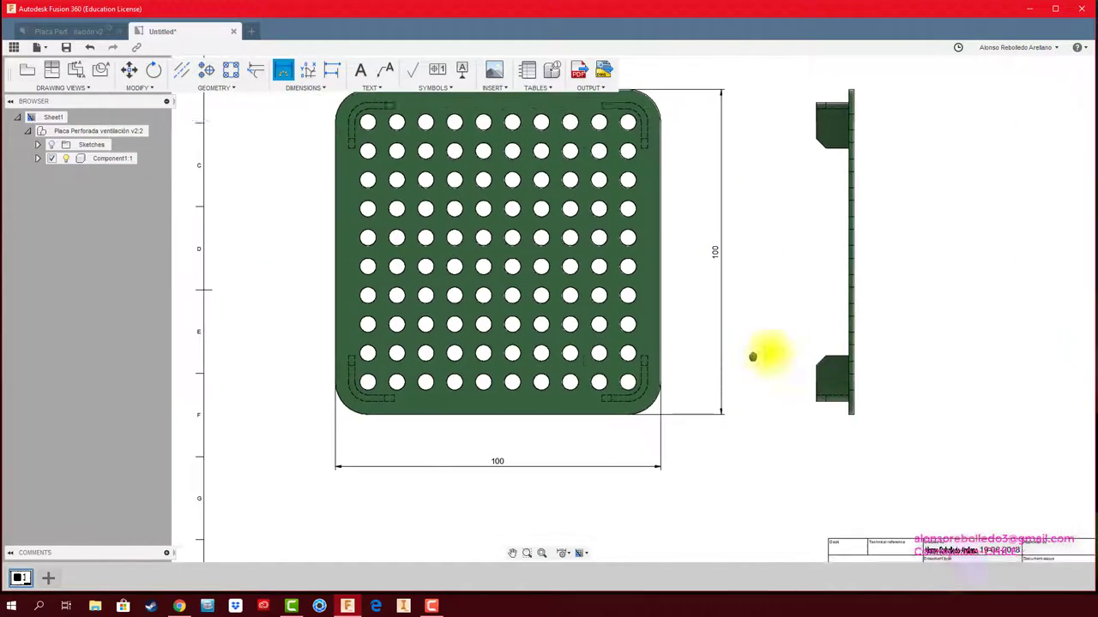
pyautogui.scroll(3, 669, 391)
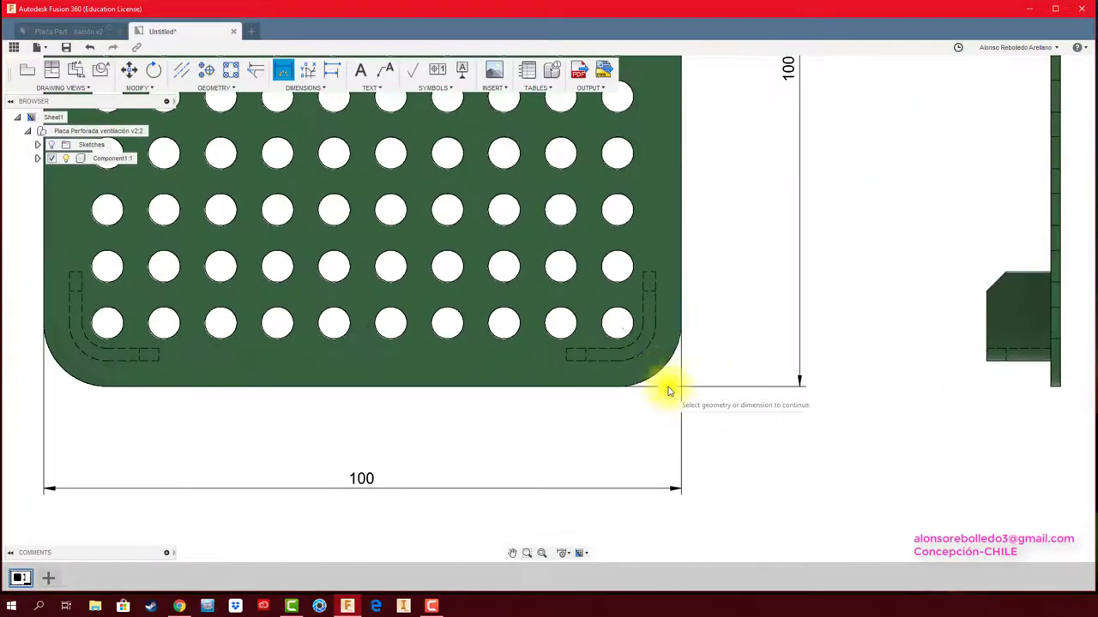
pyautogui.click(723, 420)
# Step: Place a centre mark on the lower-right hole
pyautogui.click(213, 74)
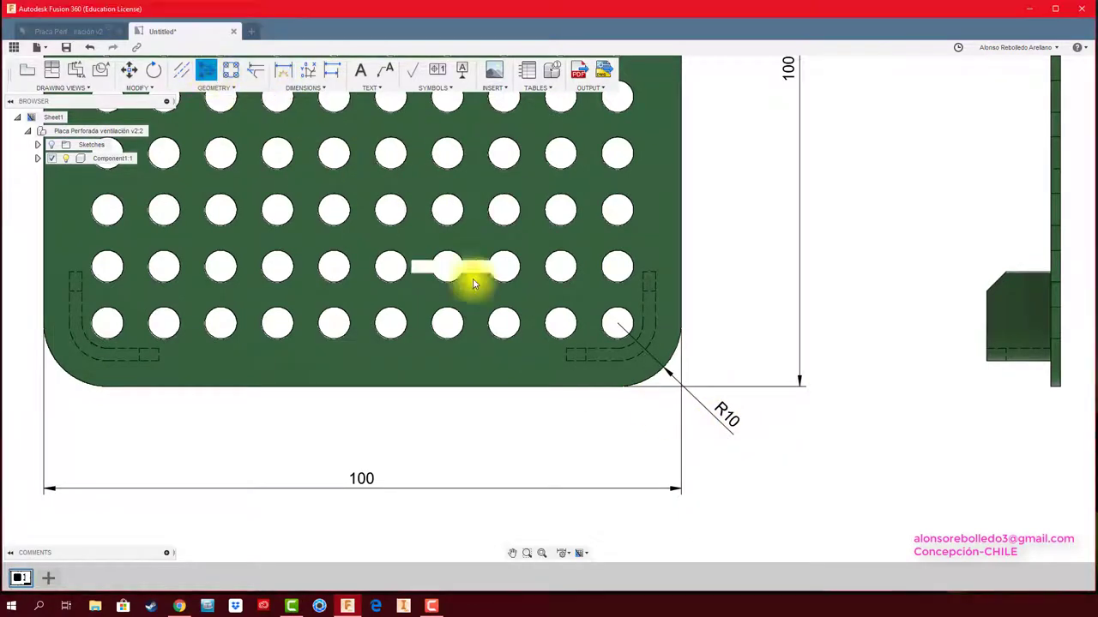
pyautogui.click(603, 333)
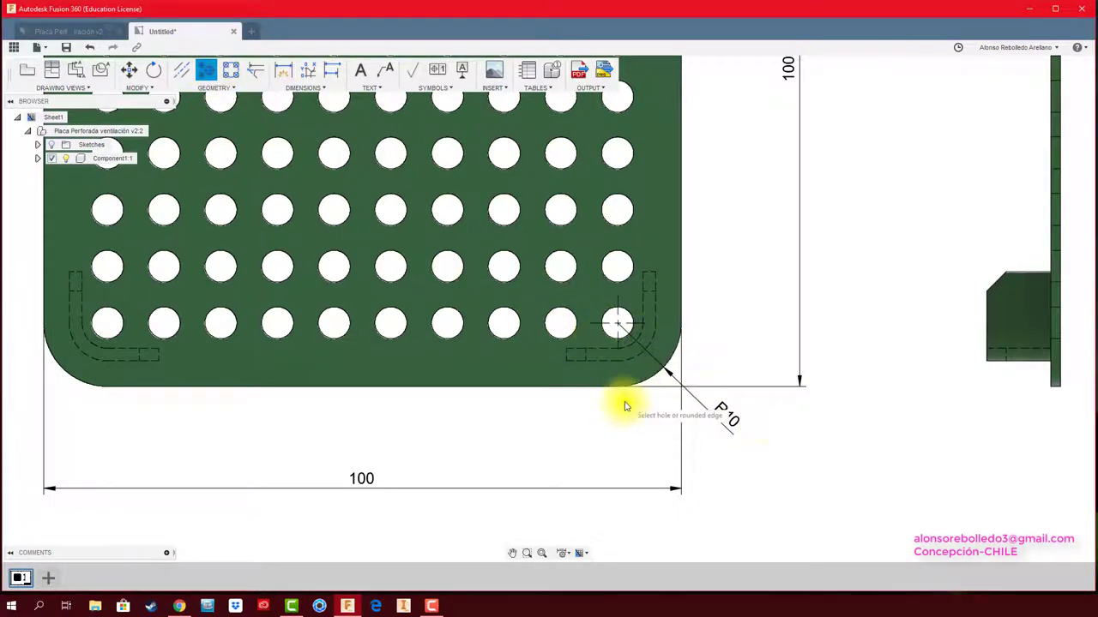
pyautogui.moveTo(552, 417); pyautogui.dragTo(737, 388, button='middle')
pyautogui.scroll(-2, 846, 368)
pyautogui.moveTo(846, 368); pyautogui.dragTo(767, 421, button='middle')
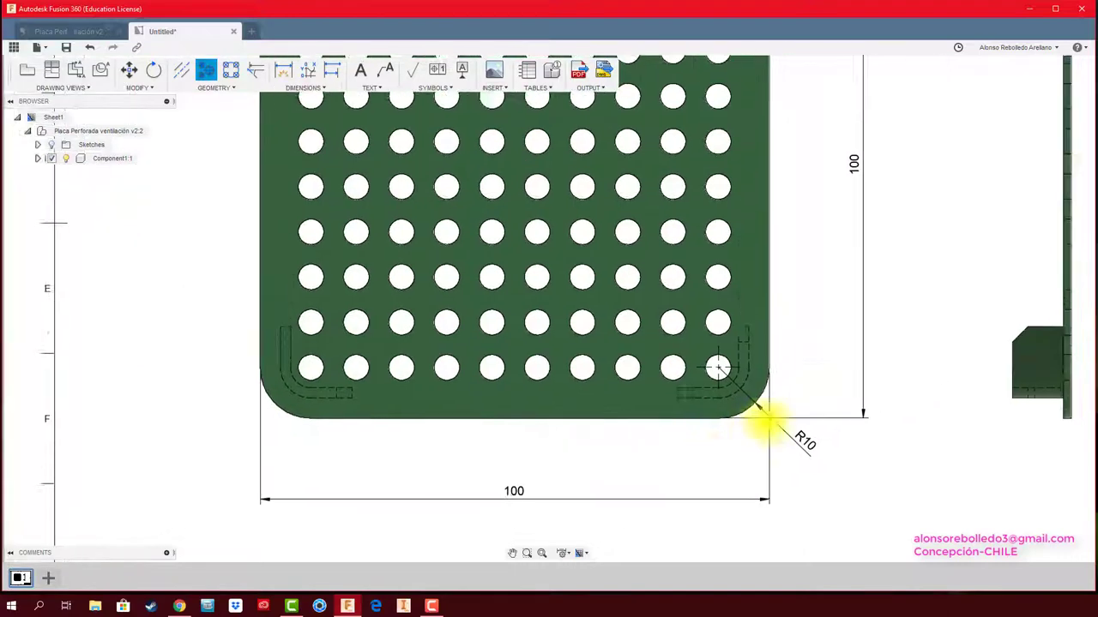
pyautogui.scroll(-2, 816, 443)
pyautogui.moveTo(674, 421); pyautogui.dragTo(676, 466, button='middle')
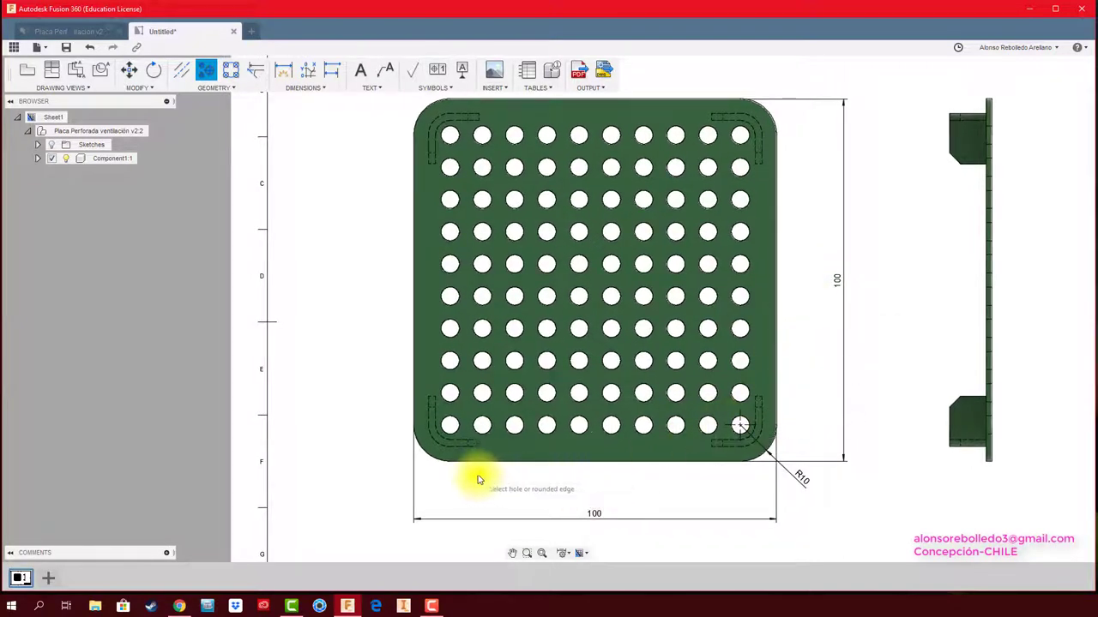
pyautogui.scroll(2, 483, 479)
pyautogui.moveTo(504, 402); pyautogui.dragTo(600, 372, button='middle')
pyautogui.scroll(3, 441, 380)
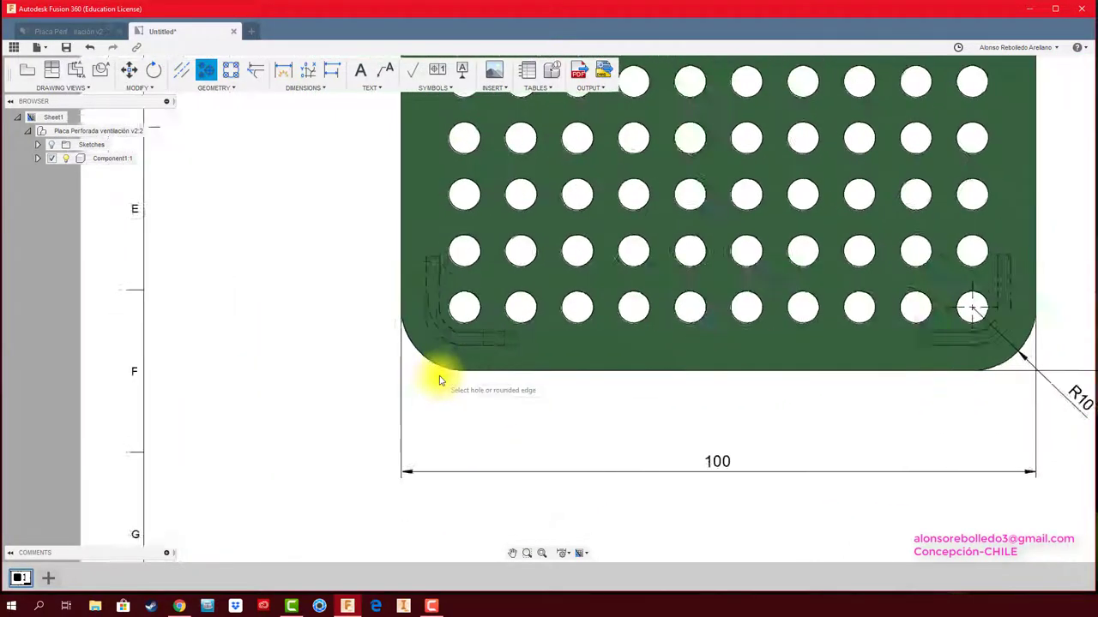
pyautogui.scroll(1, 429, 343)
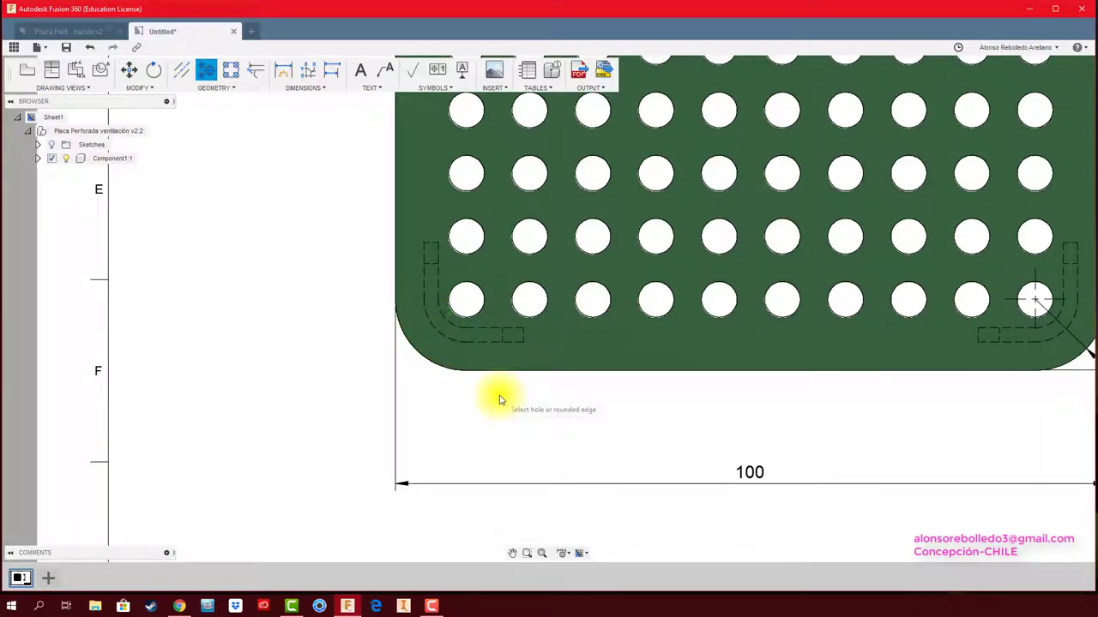
# Step: Centre-mark the lower-left hole and dimension that corner's radius as R6
pyautogui.click(440, 355)
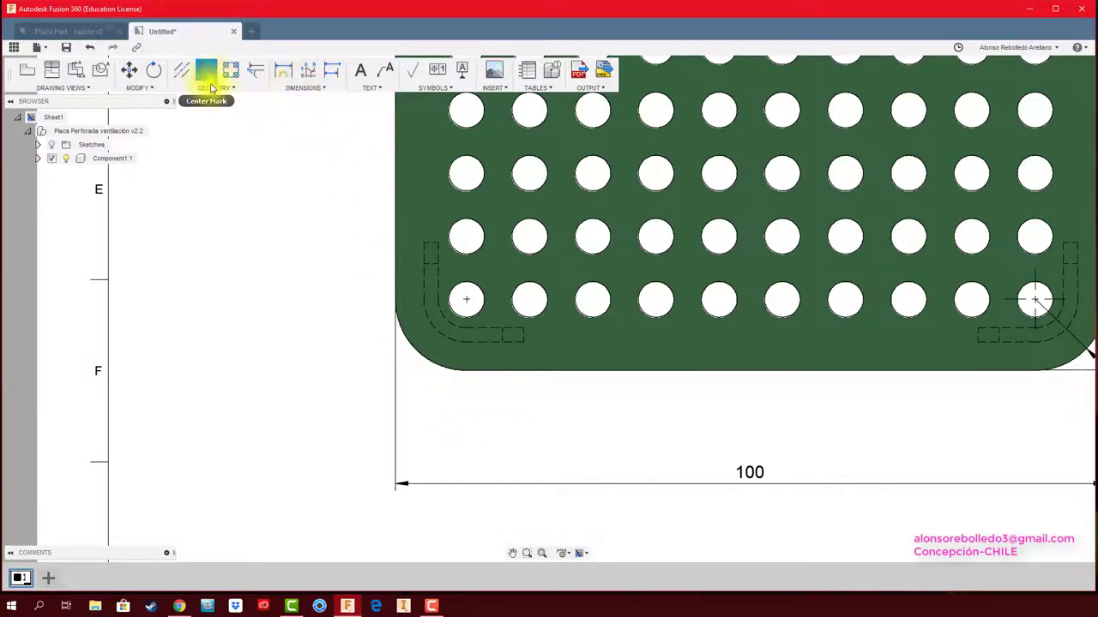
pyautogui.click(281, 70)
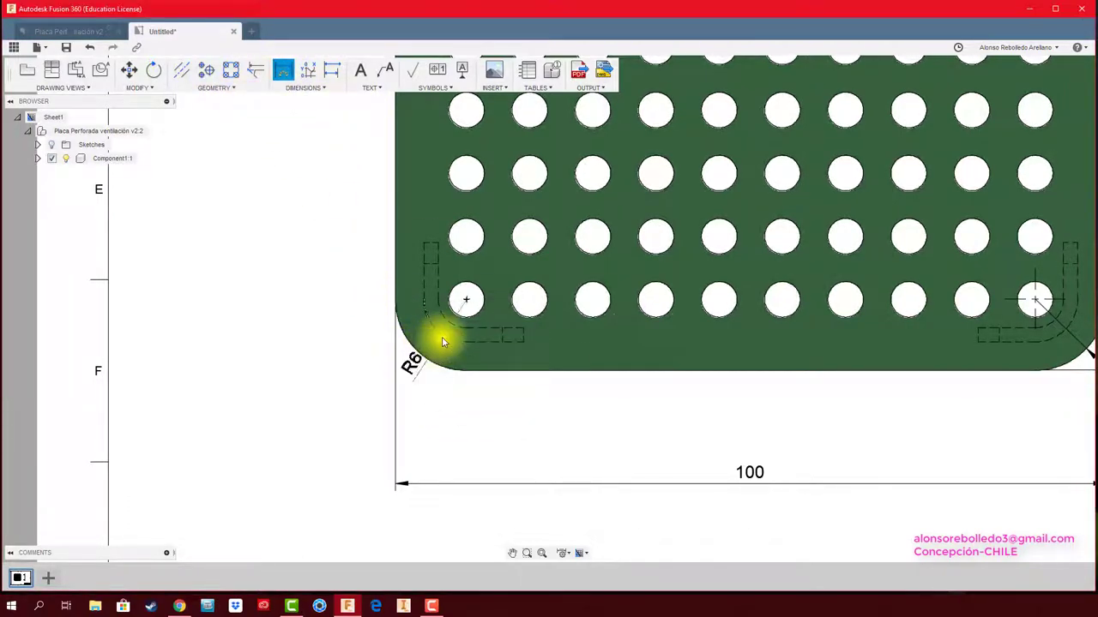
pyautogui.click(430, 370)
pyautogui.click(359, 376)
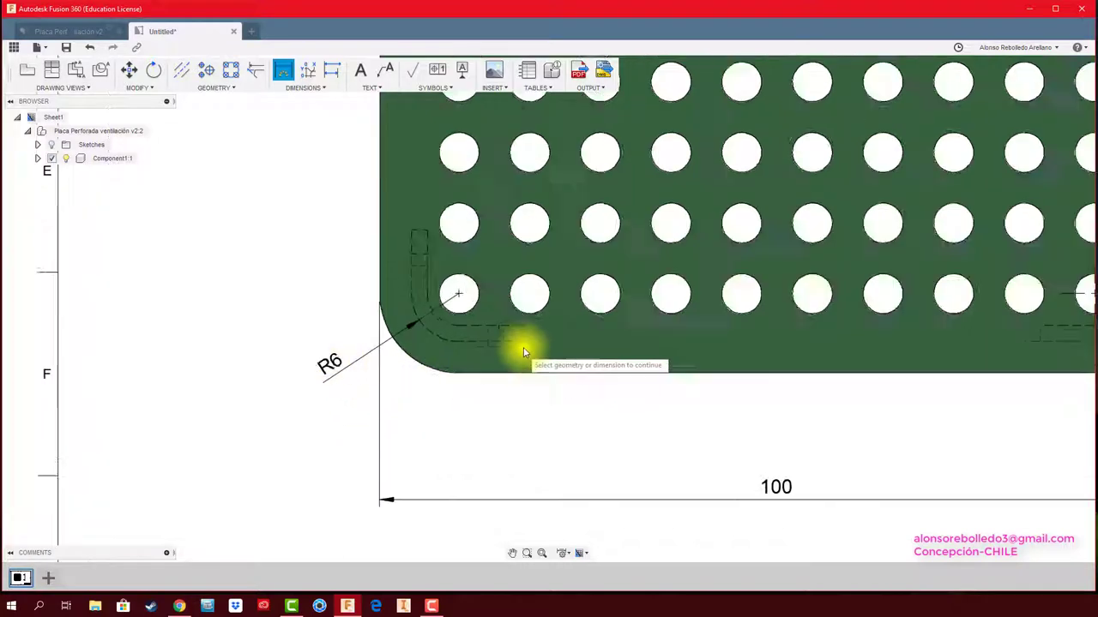
pyautogui.scroll(2, 521, 343)
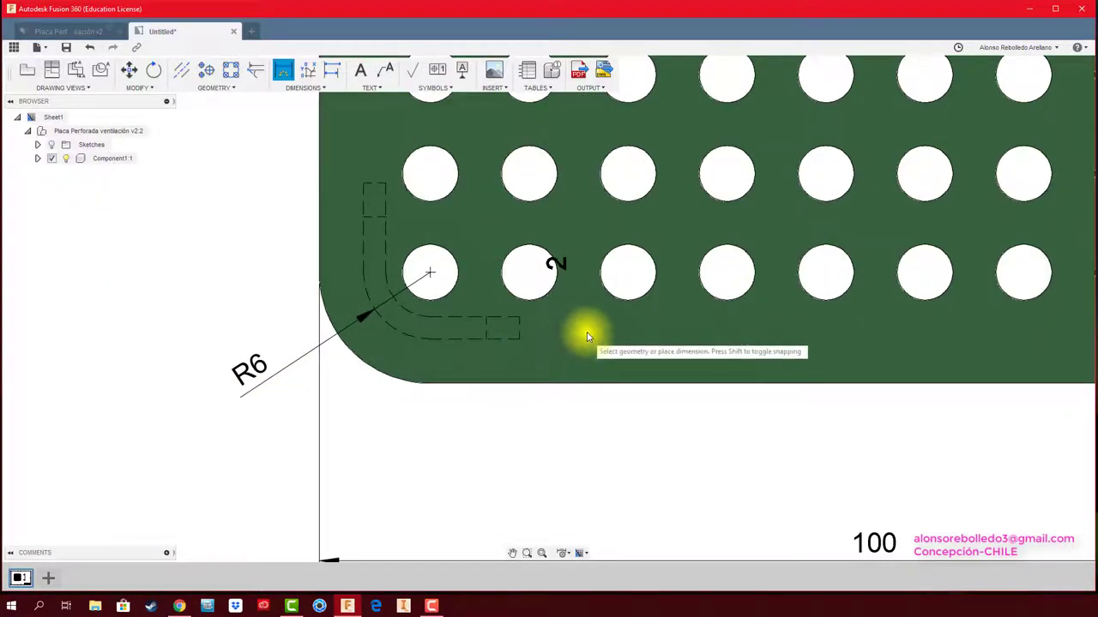
# Step: Dimension the hidden flange thickness as 2 below the plate
pyautogui.click(565, 268)
pyautogui.click(555, 266)
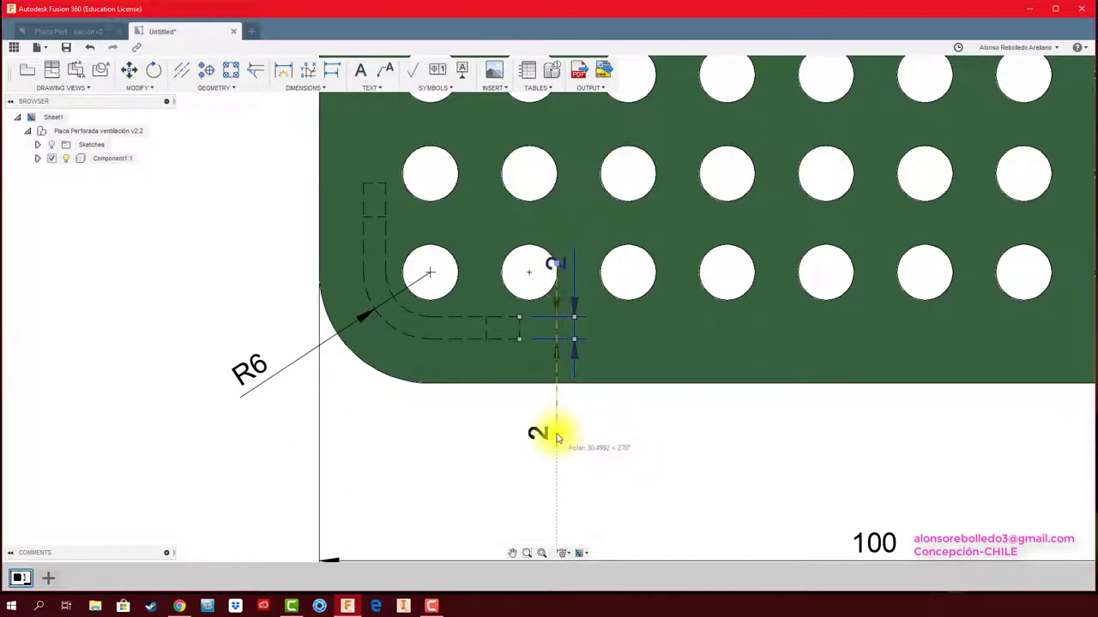
pyautogui.click(594, 409)
pyautogui.scroll(-1, 649, 454)
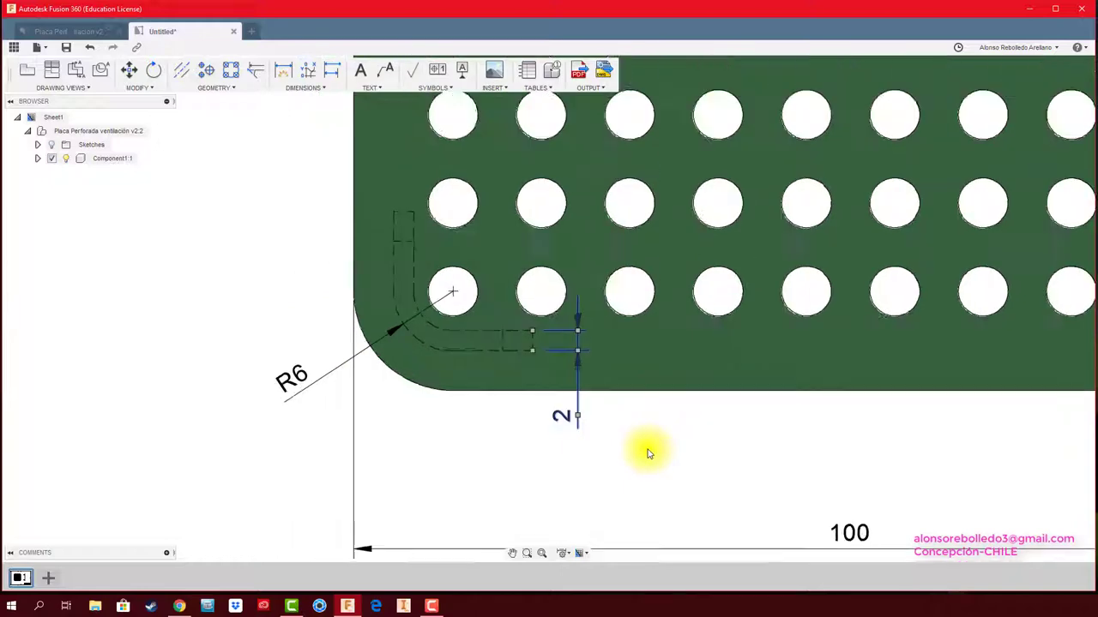
pyautogui.scroll(-1, 649, 454)
pyautogui.scroll(-2, 515, 466)
pyautogui.scroll(-1, 531, 451)
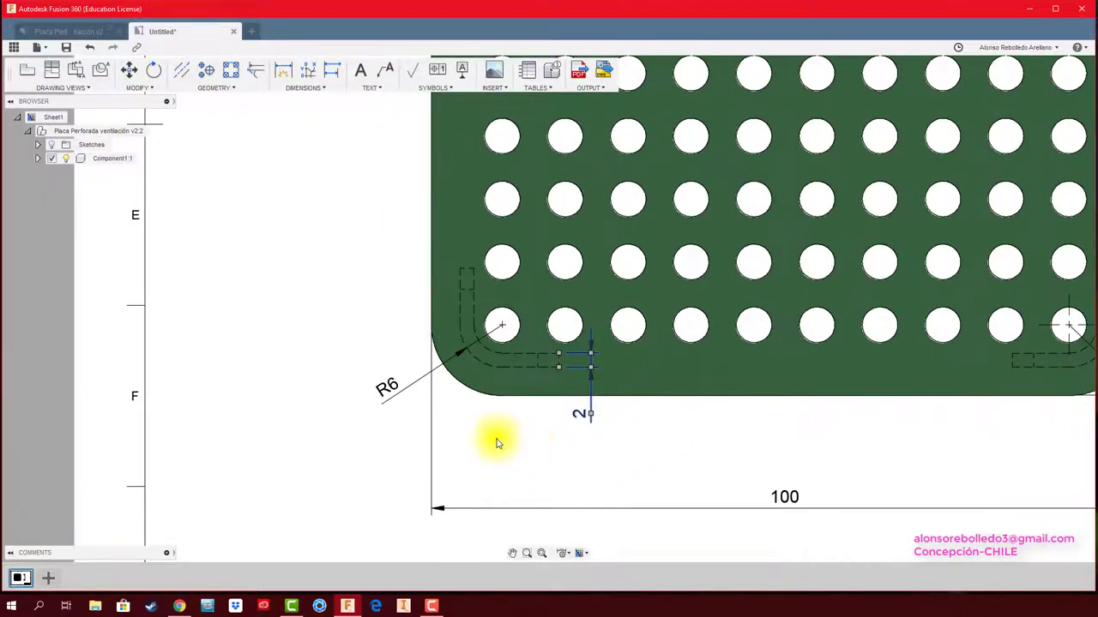
pyautogui.scroll(-1, 497, 440)
pyautogui.scroll(-1, 527, 421)
pyautogui.scroll(-1, 529, 421)
pyautogui.scroll(-2, 506, 455)
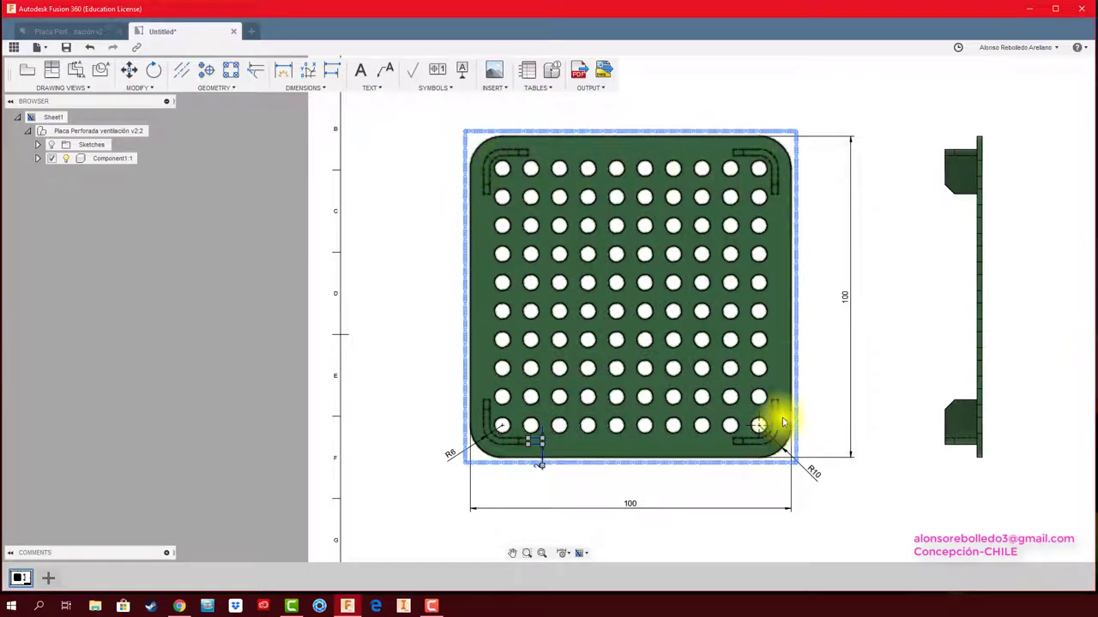
# Step: Add a Ø5 diameter dimension to the corner hole, then exit dimensioning
pyautogui.scroll(2, 591, 448)
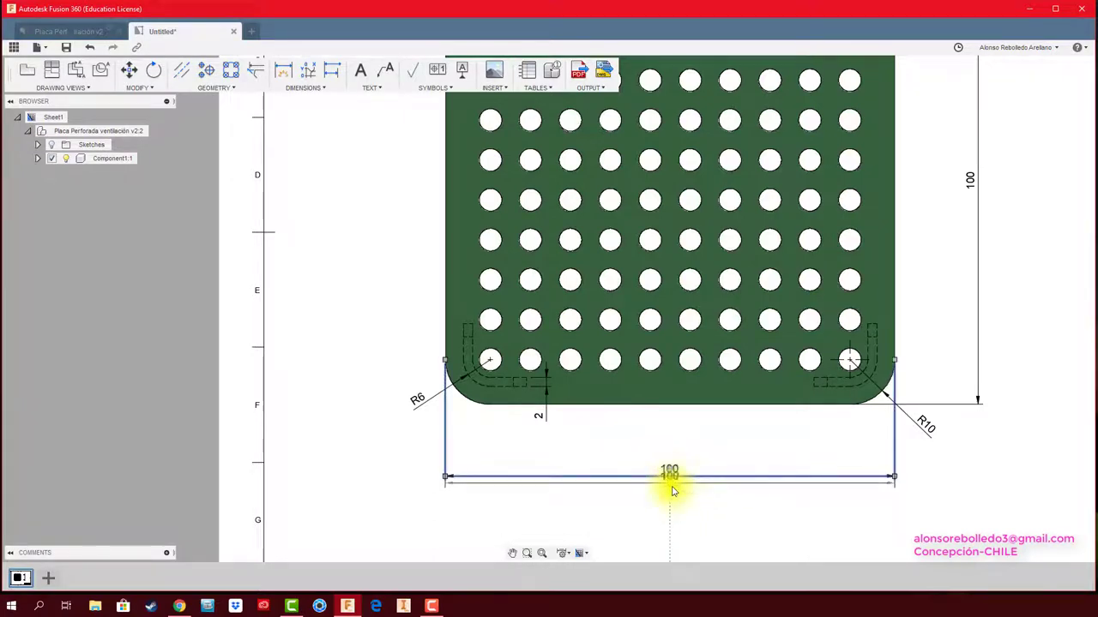
pyautogui.scroll(1, 627, 449)
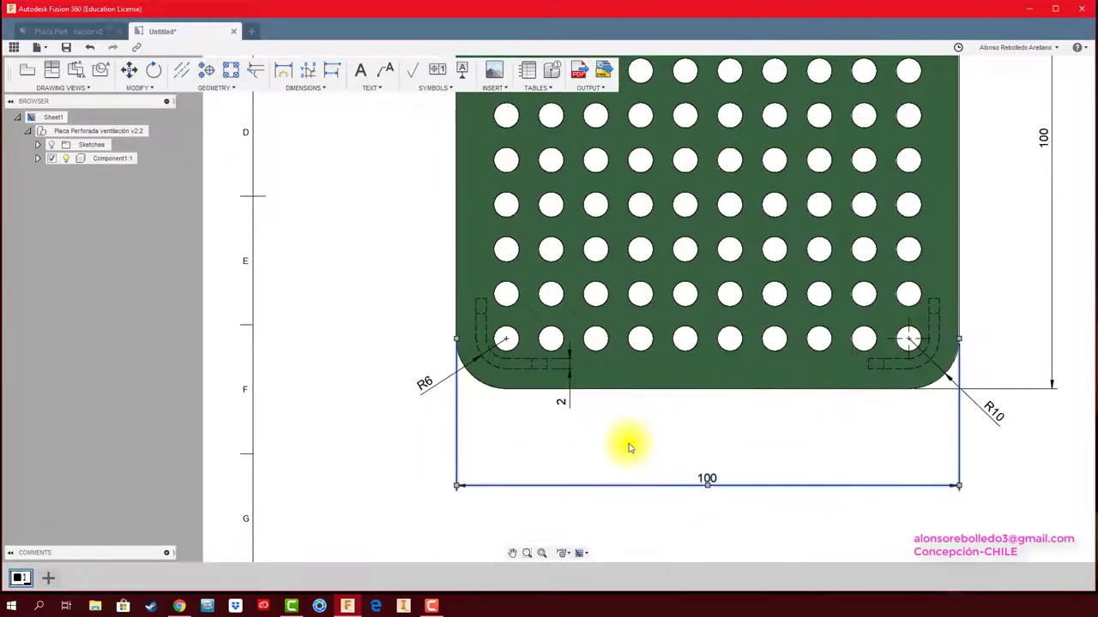
pyautogui.click(285, 75)
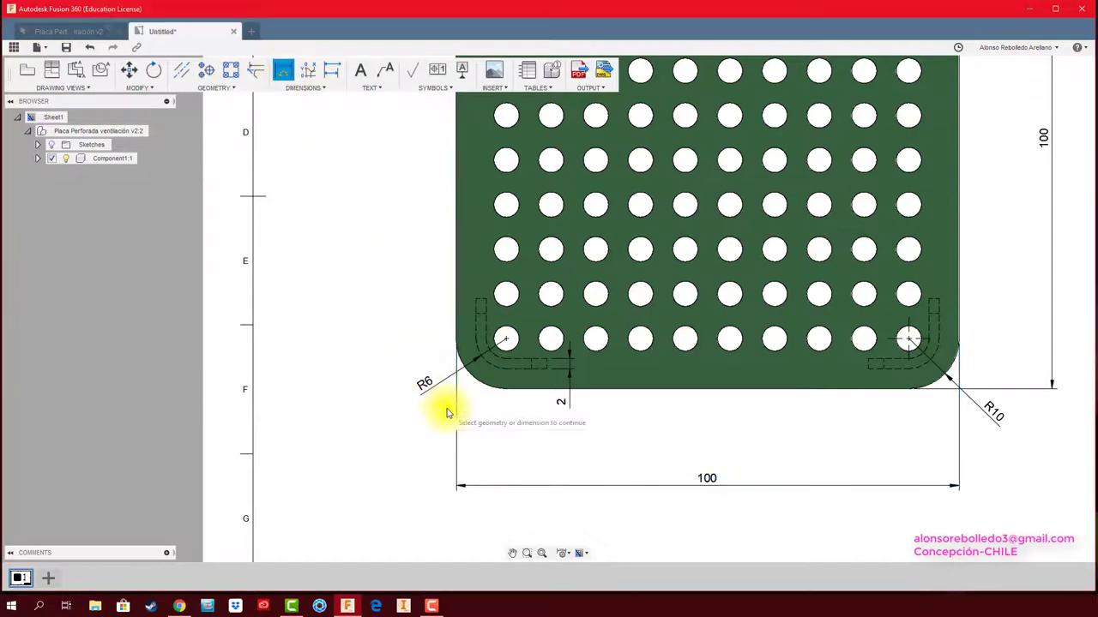
pyautogui.scroll(3, 448, 409)
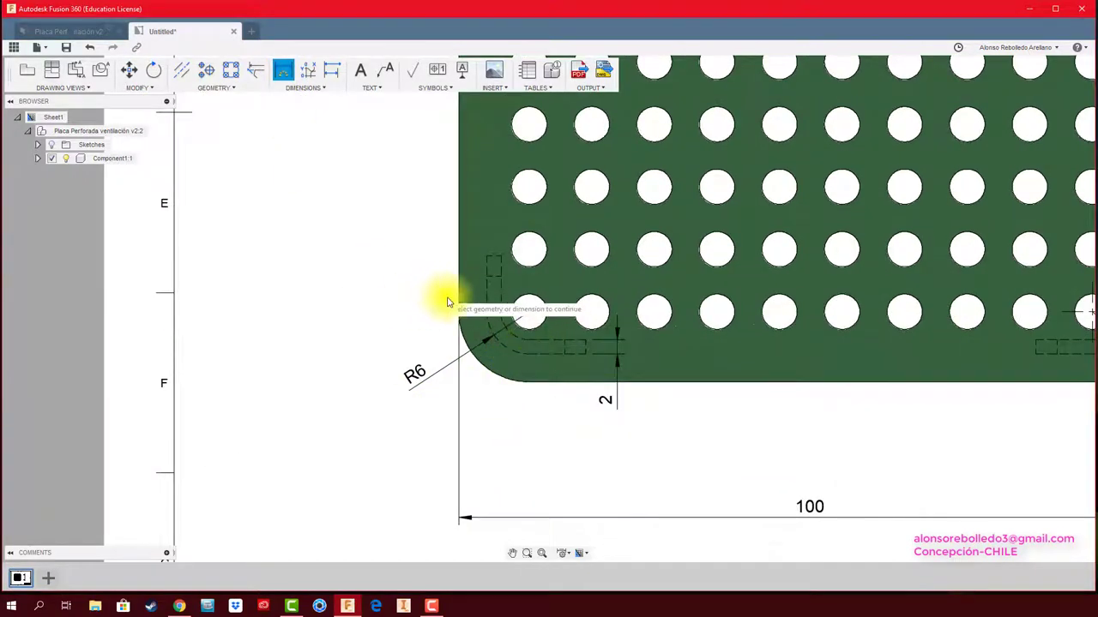
pyautogui.click(531, 334)
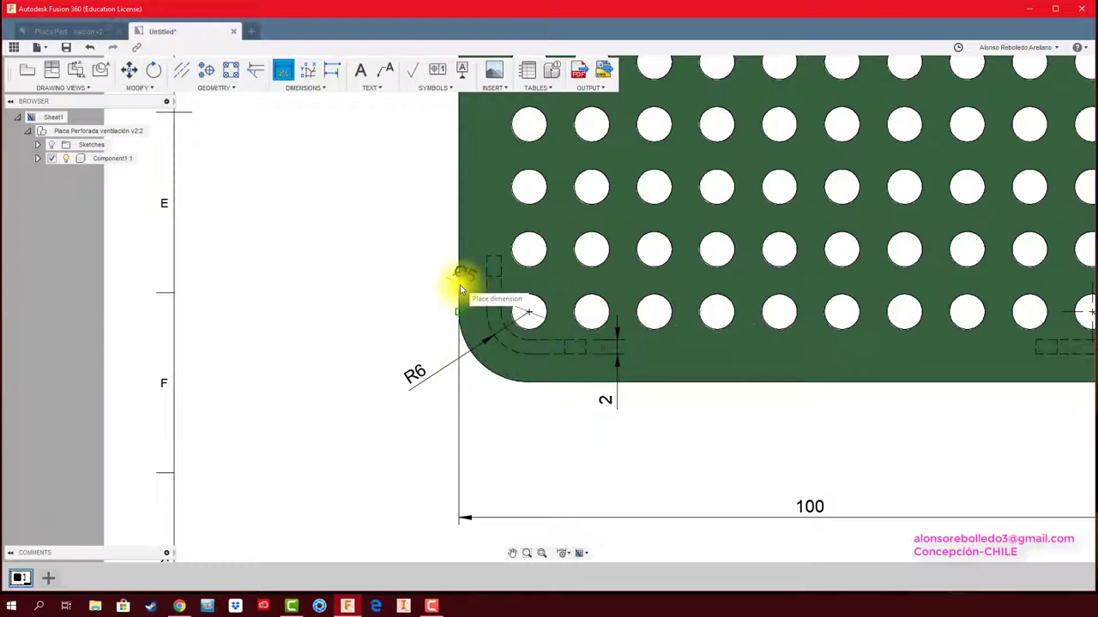
pyautogui.click(454, 307)
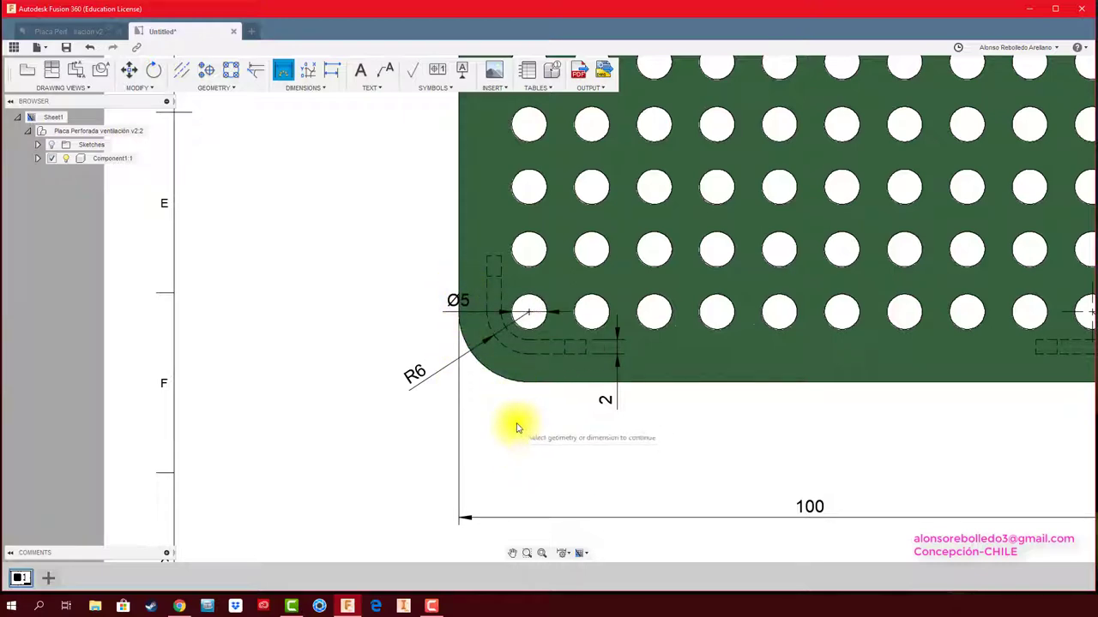
pyautogui.press('Escape')
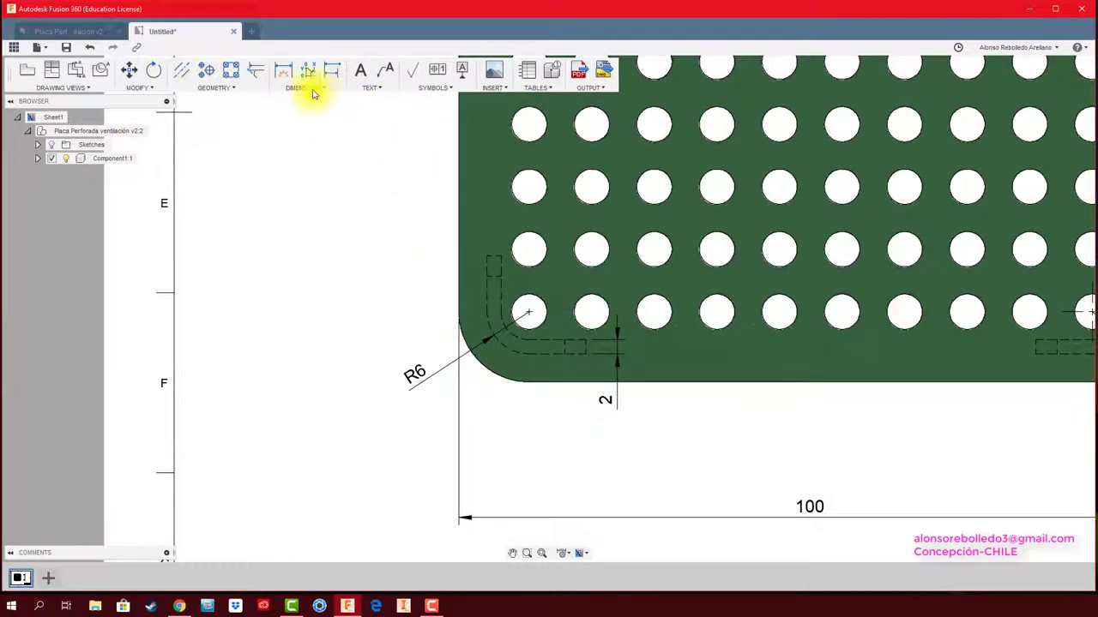
# Step: Locate the lower-left hole centre with 10 dimensions from the left and bottom edges
pyautogui.click(283, 75)
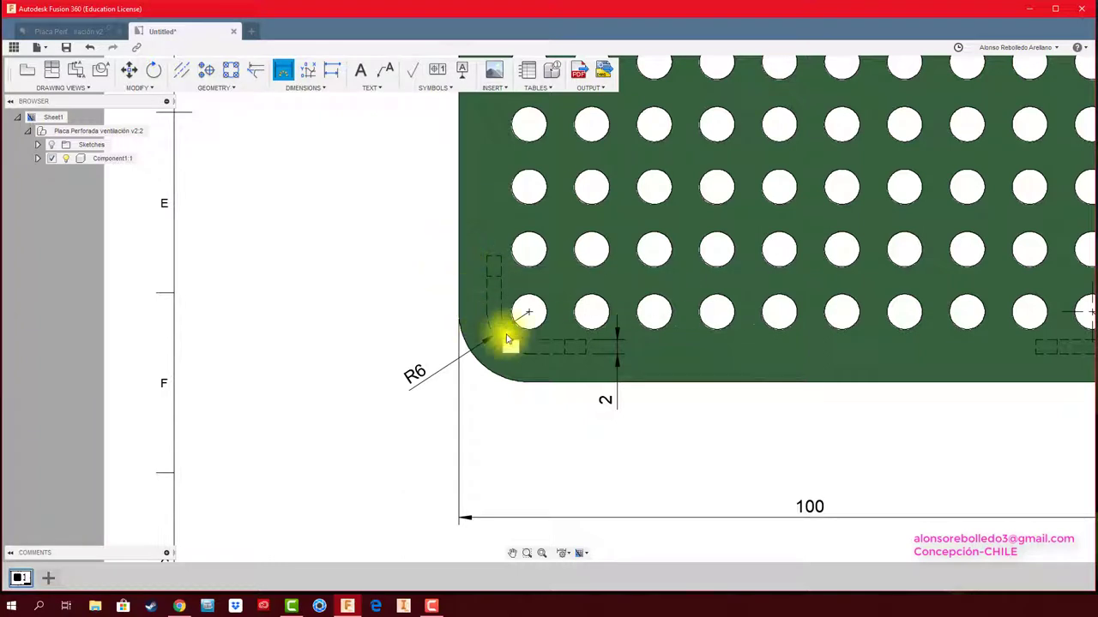
pyautogui.click(529, 313)
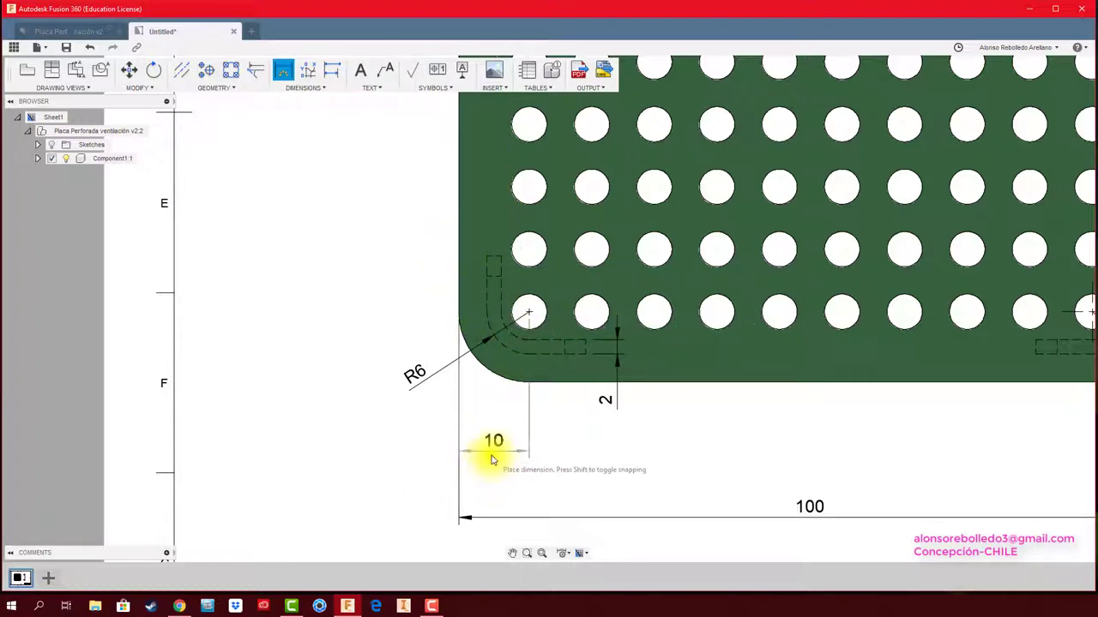
pyautogui.click(493, 452)
pyautogui.click(568, 383)
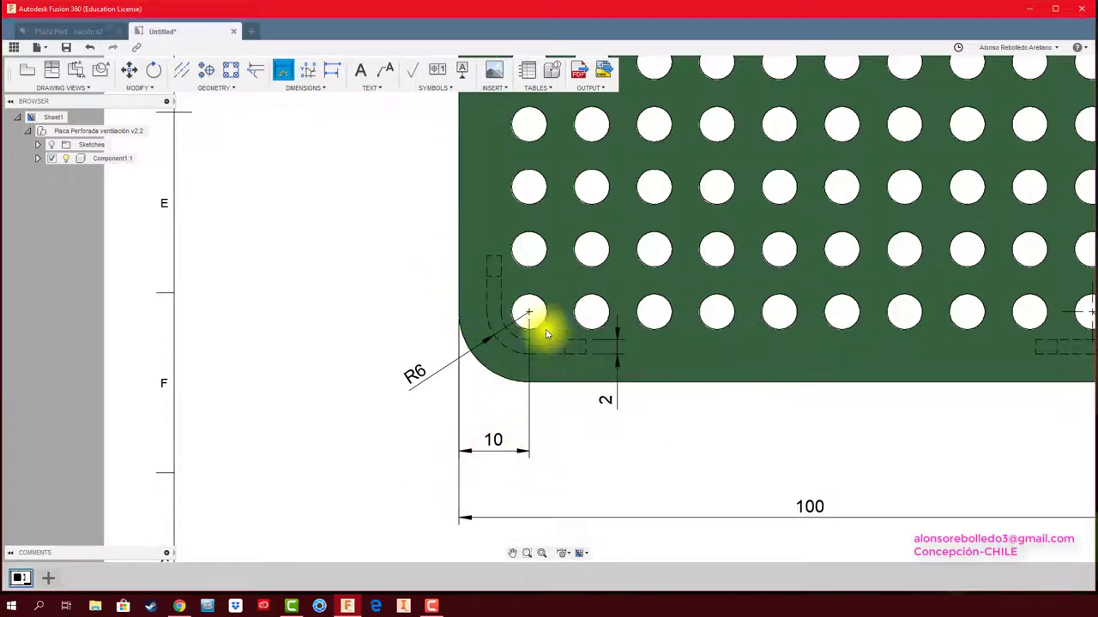
pyautogui.click(528, 314)
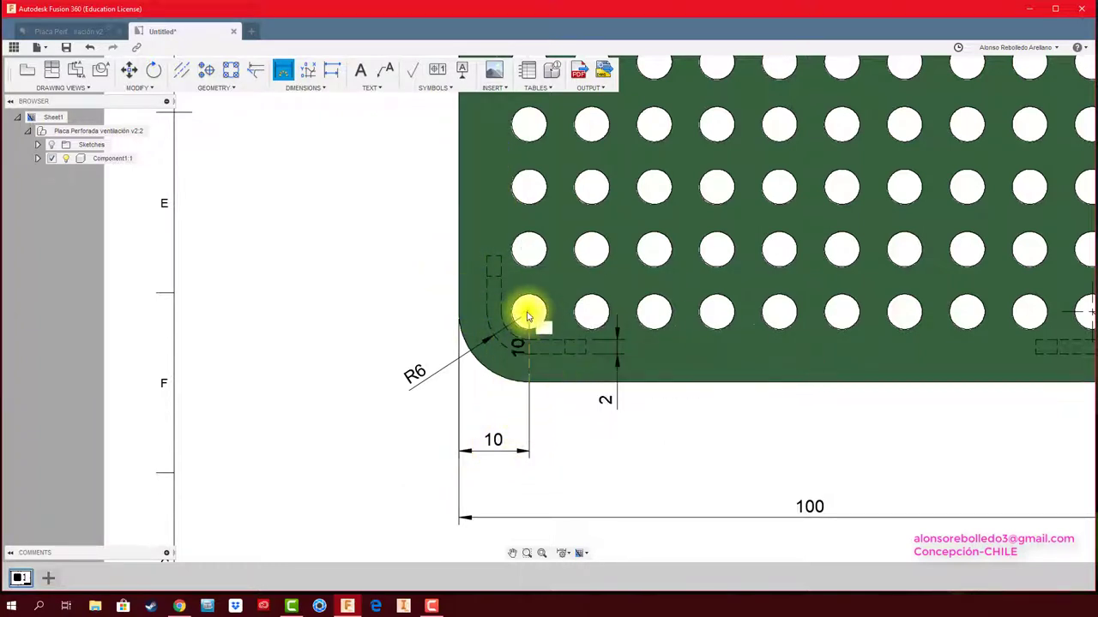
pyautogui.click(387, 311)
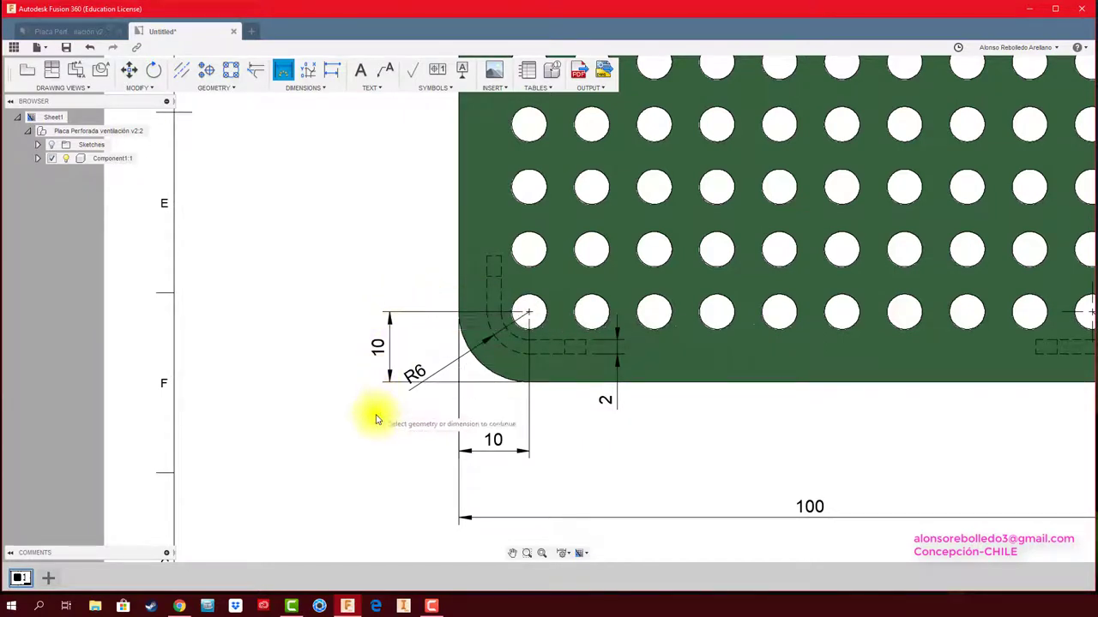
# Step: Move the R6 radius label above the corner
pyautogui.click(421, 386)
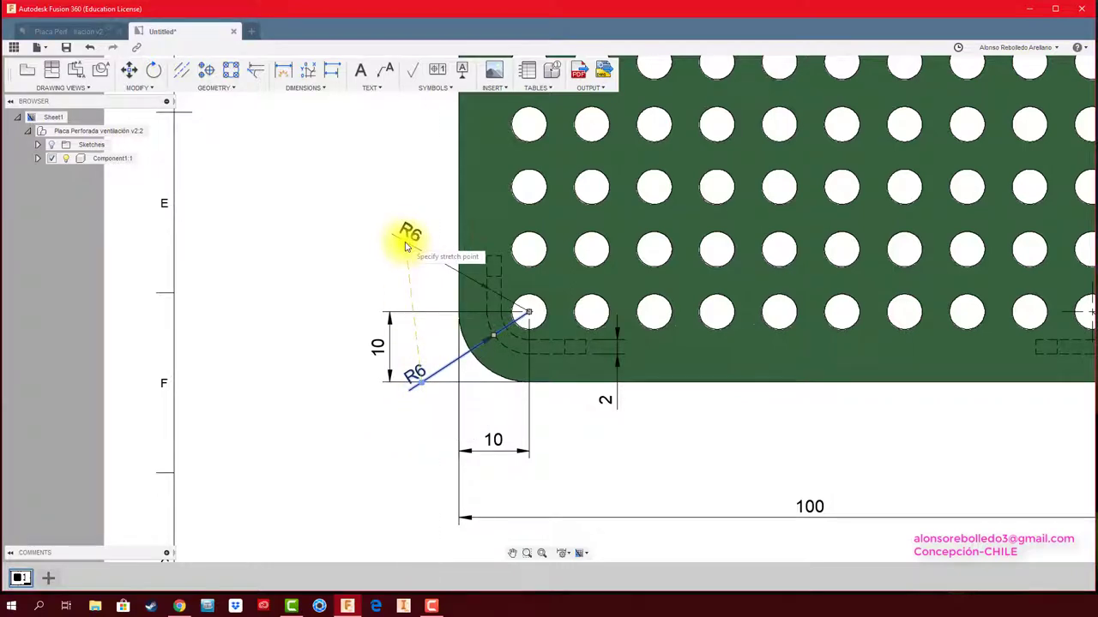
pyautogui.scroll(-2, 595, 473)
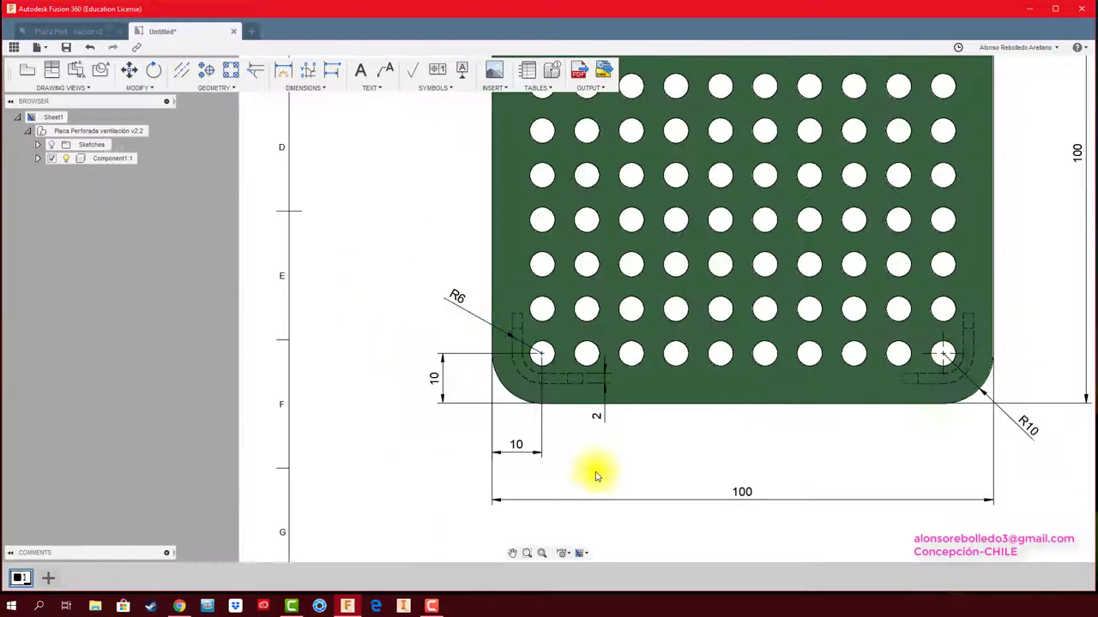
pyautogui.scroll(1, 544, 446)
pyautogui.scroll(1, 518, 428)
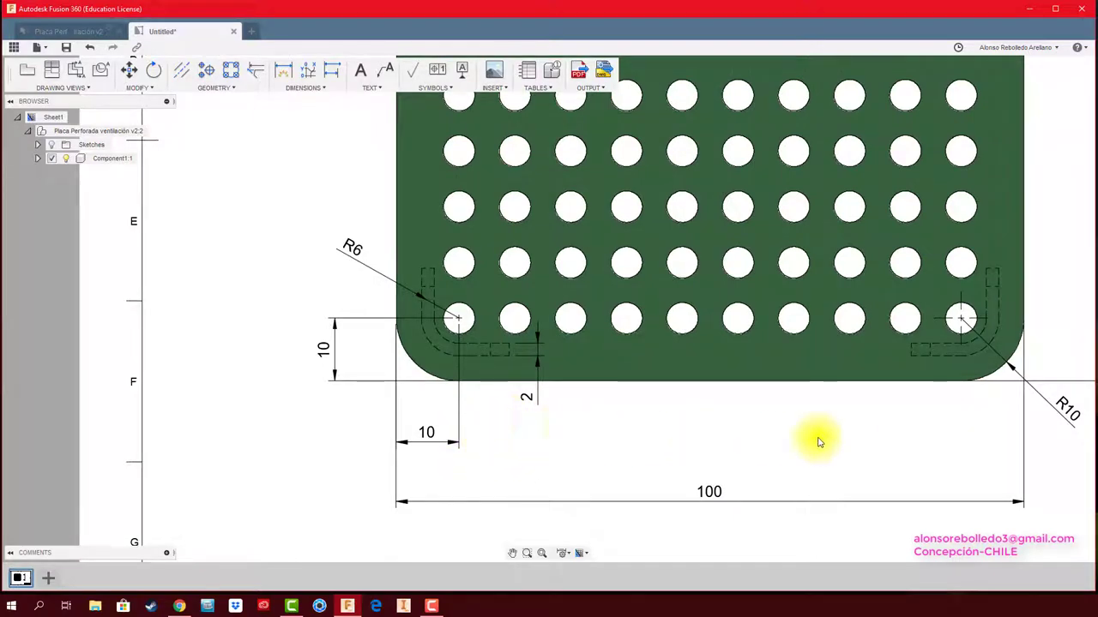
# Step: Dimension the 8.89 spacing between the first two bottom-row hole centres below the plate
pyautogui.click(283, 70)
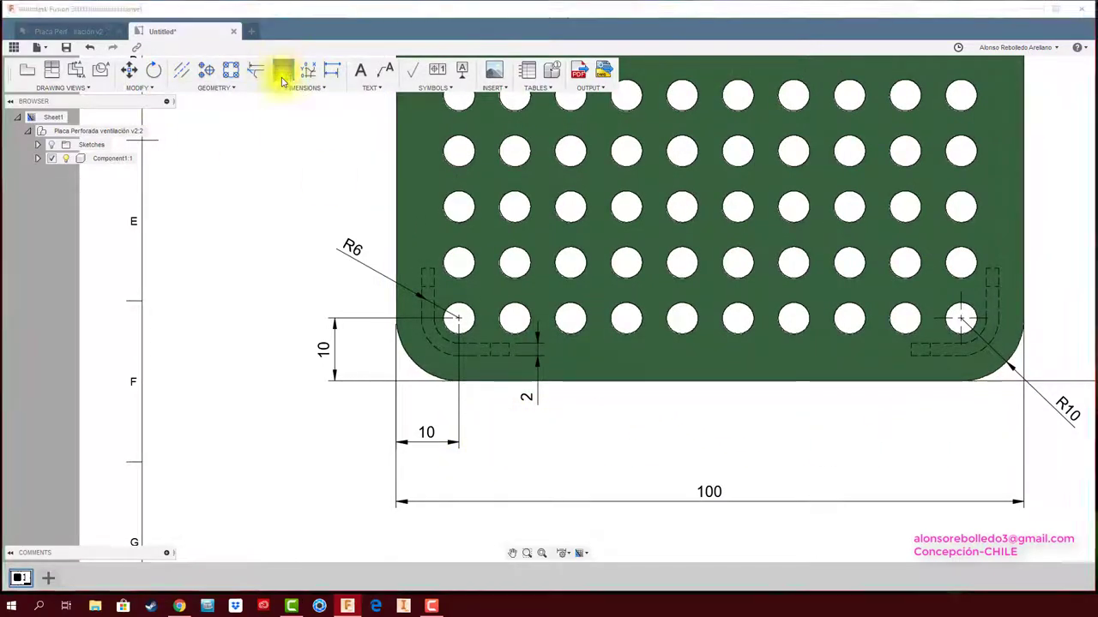
pyautogui.scroll(2, 458, 319)
pyautogui.scroll(1, 458, 321)
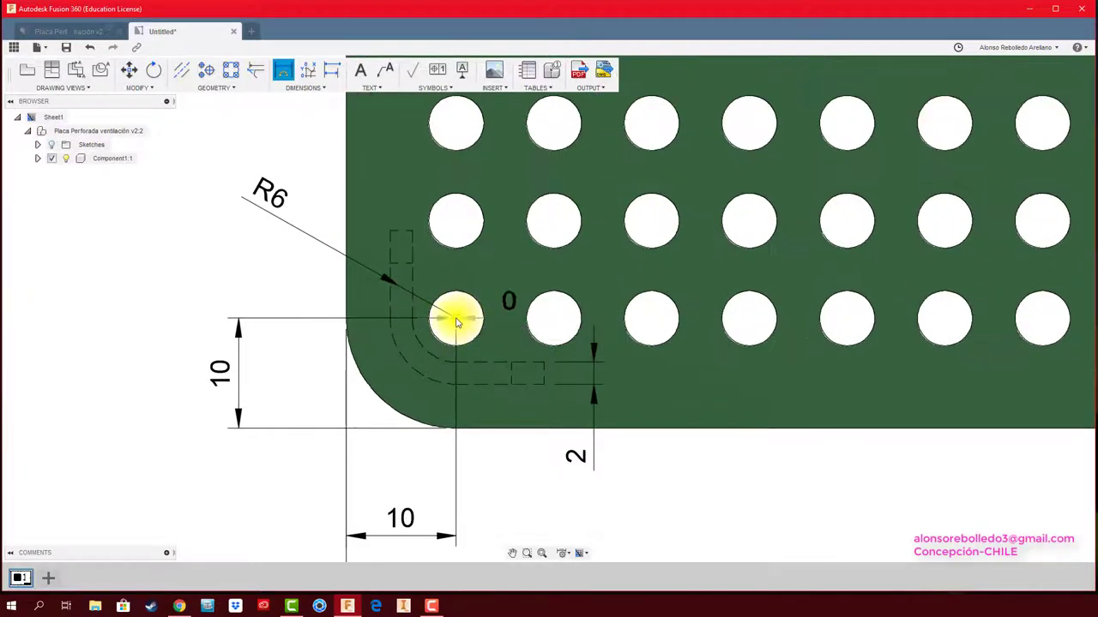
pyautogui.click(554, 323)
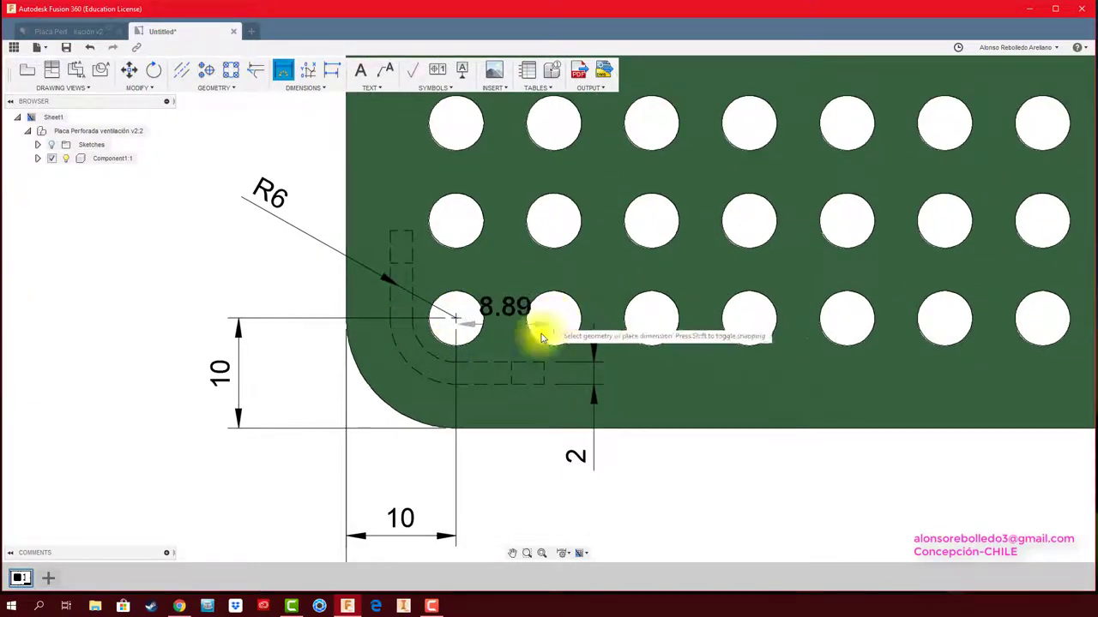
pyautogui.moveTo(540, 495); pyautogui.dragTo(544, 416, button='middle')
pyautogui.click(493, 457)
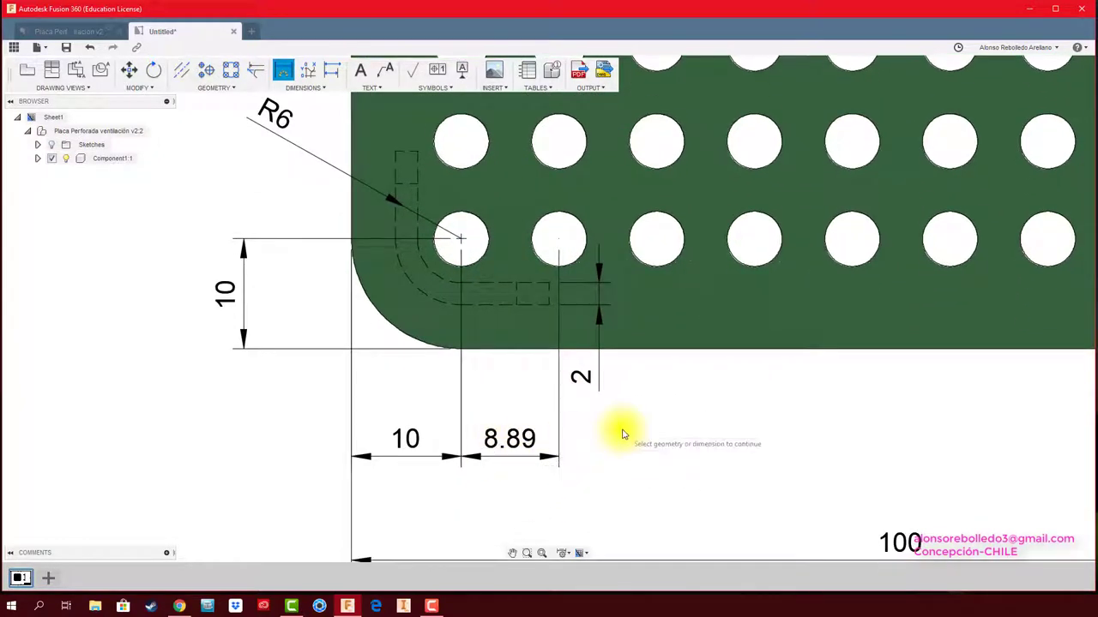
pyautogui.scroll(-1, 620, 429)
pyautogui.scroll(-1, 539, 445)
pyautogui.scroll(-1, 540, 452)
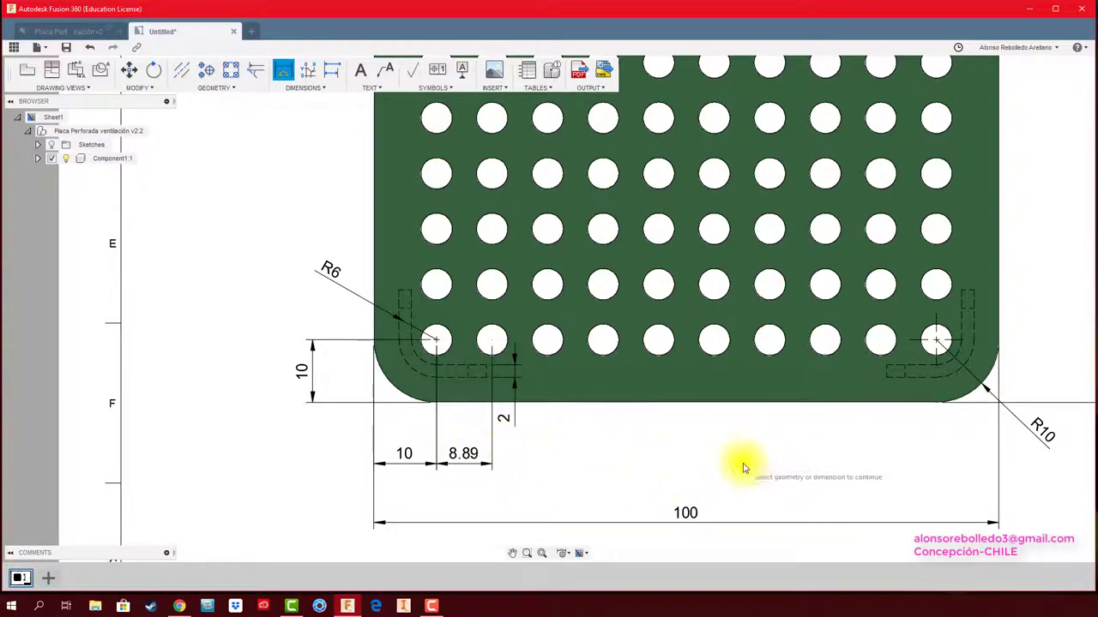
pyautogui.moveTo(691, 477); pyautogui.dragTo(719, 485, button='middle')
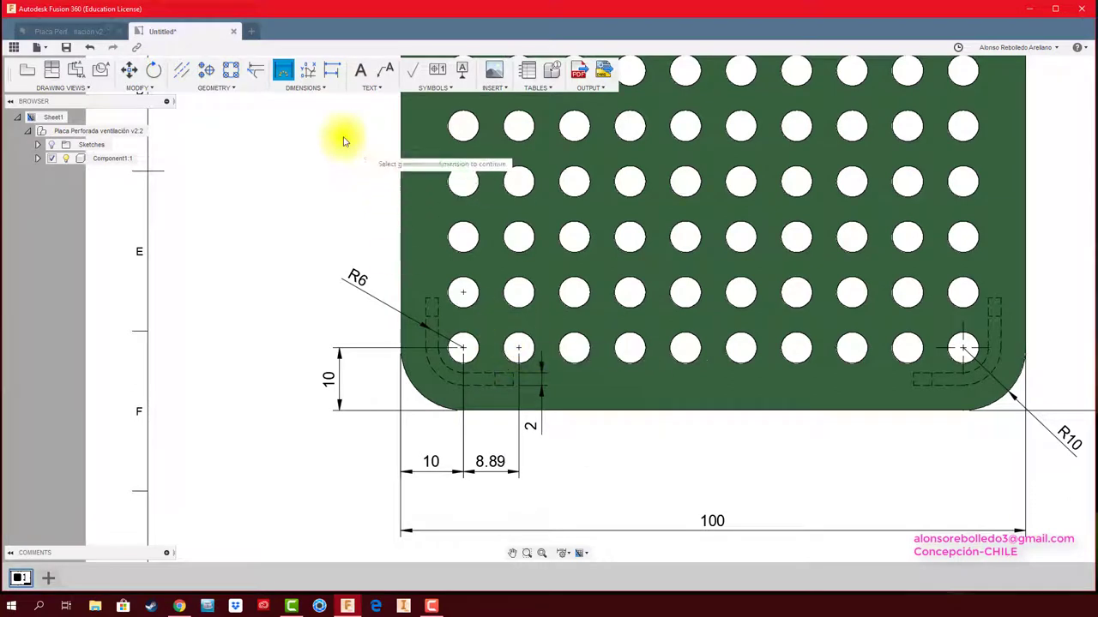
# Step: Centre-mark the hole above the corner hole and dimension their 8.89 vertical spacing
pyautogui.click(208, 70)
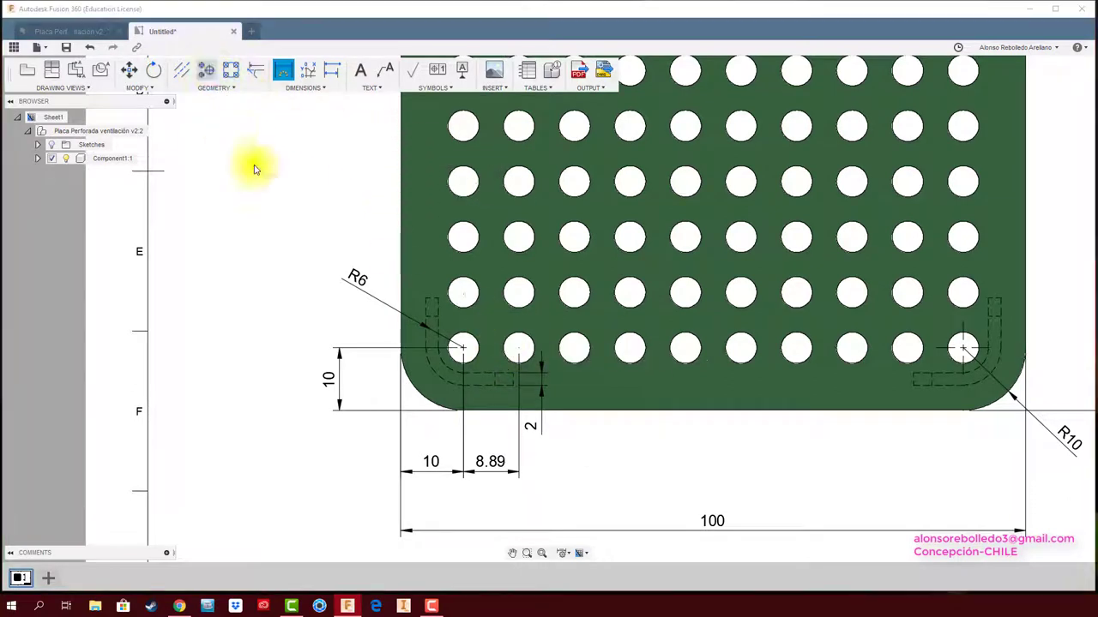
pyautogui.click(517, 346)
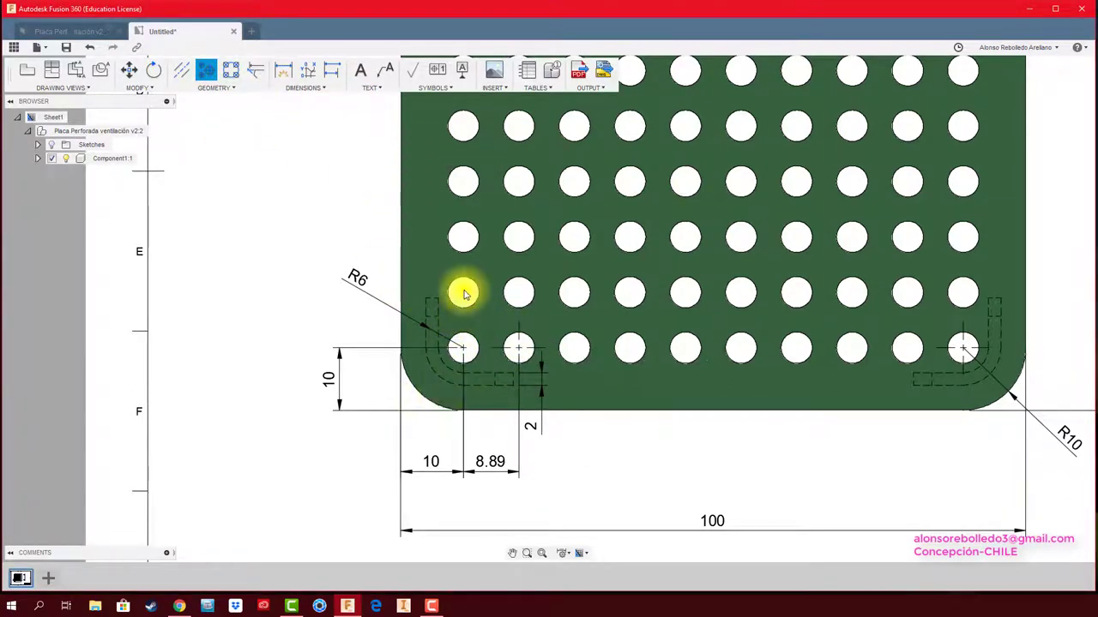
pyautogui.click(285, 72)
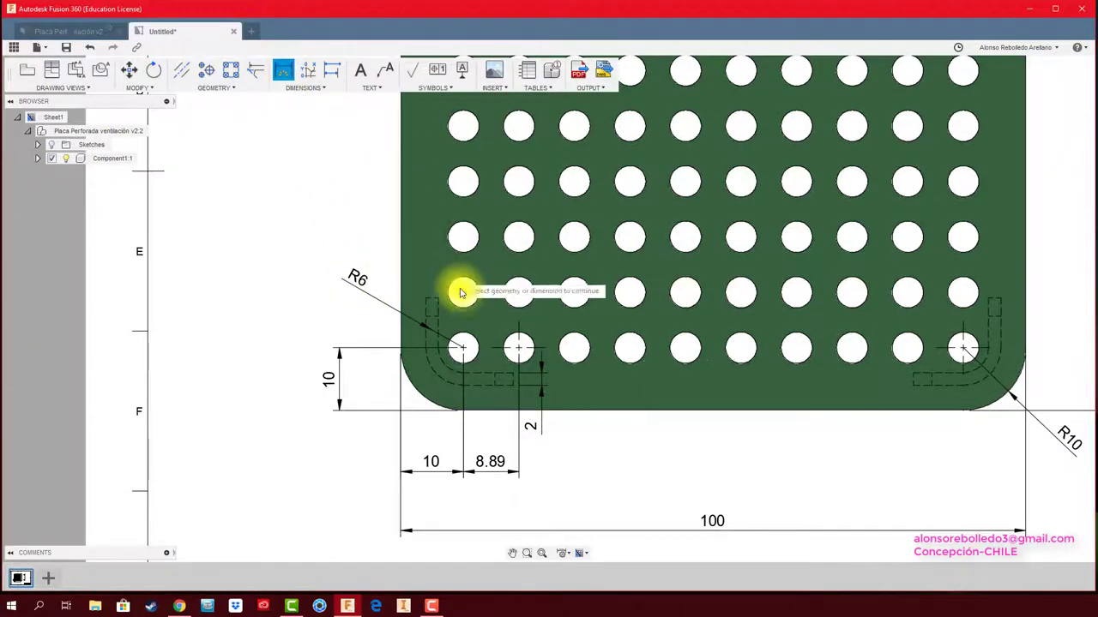
pyautogui.click(464, 350)
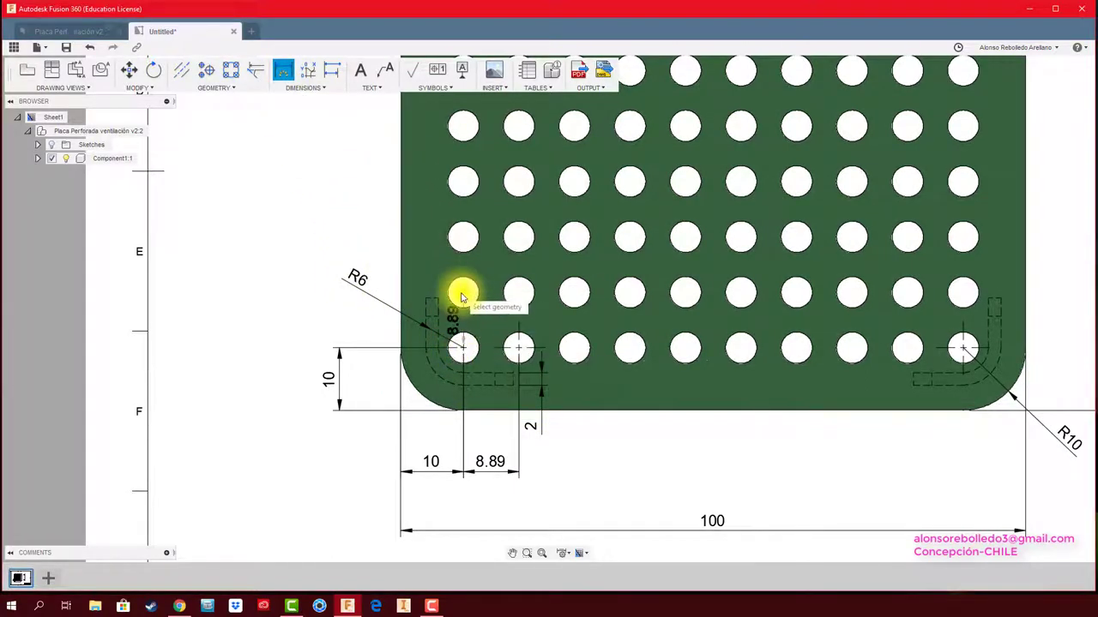
pyautogui.click(463, 296)
pyautogui.click(341, 318)
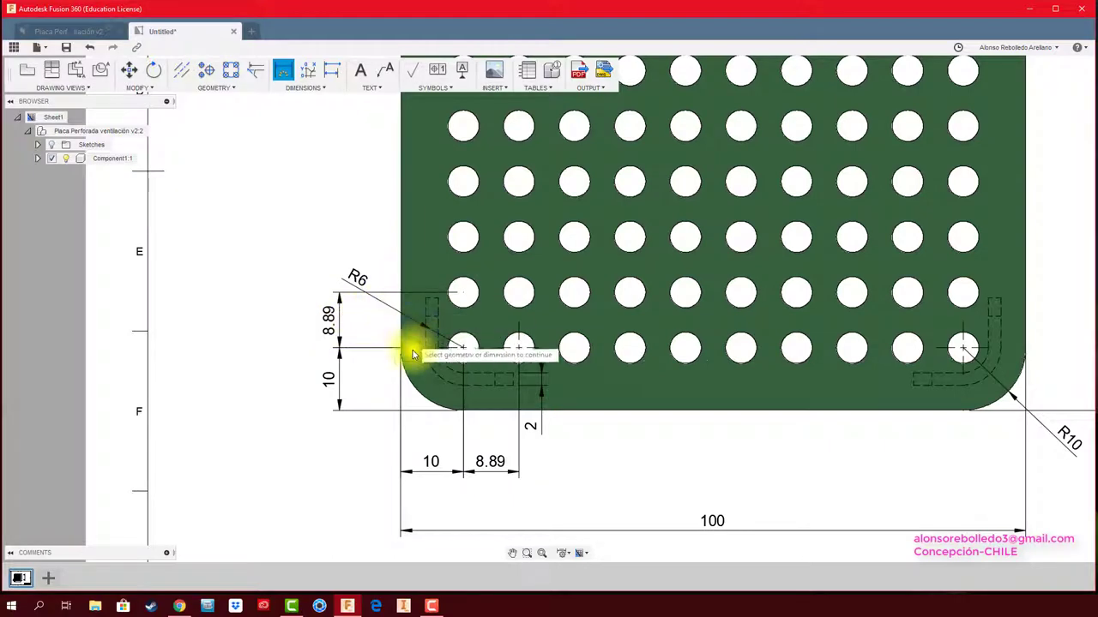
pyautogui.press('Escape')
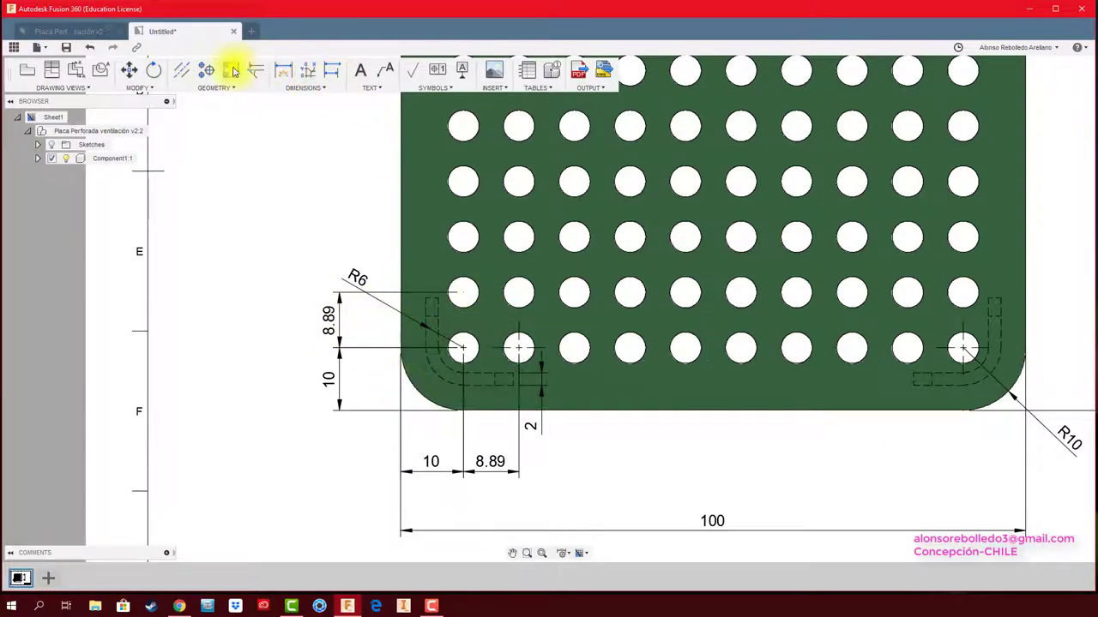
# Step: Move the R6 label below the lower-left corner
pyautogui.click(206, 69)
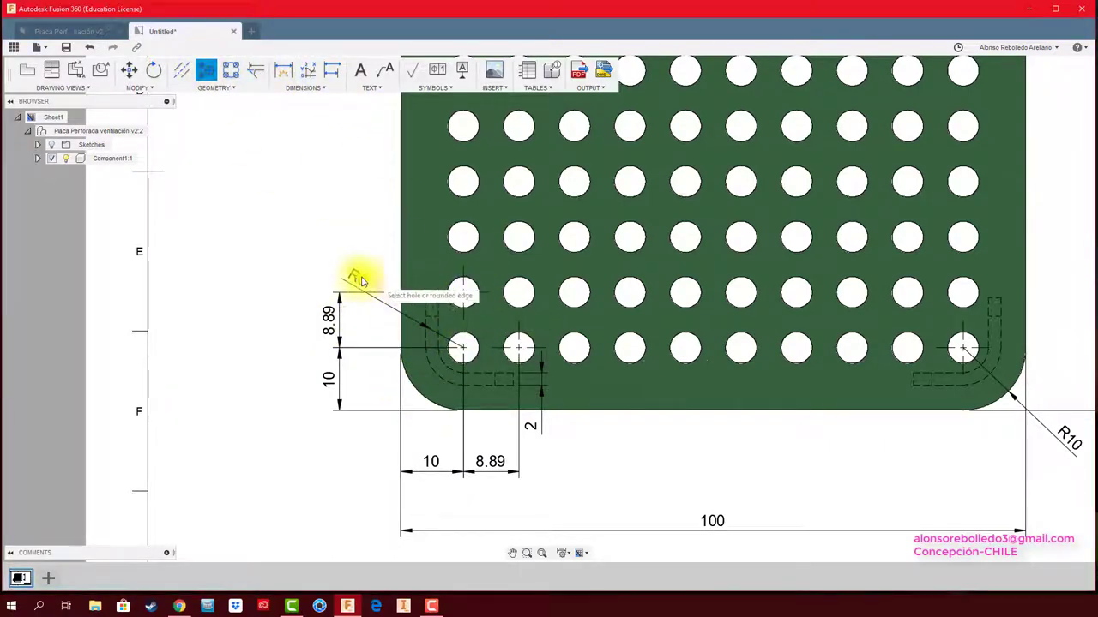
pyautogui.press('Escape')
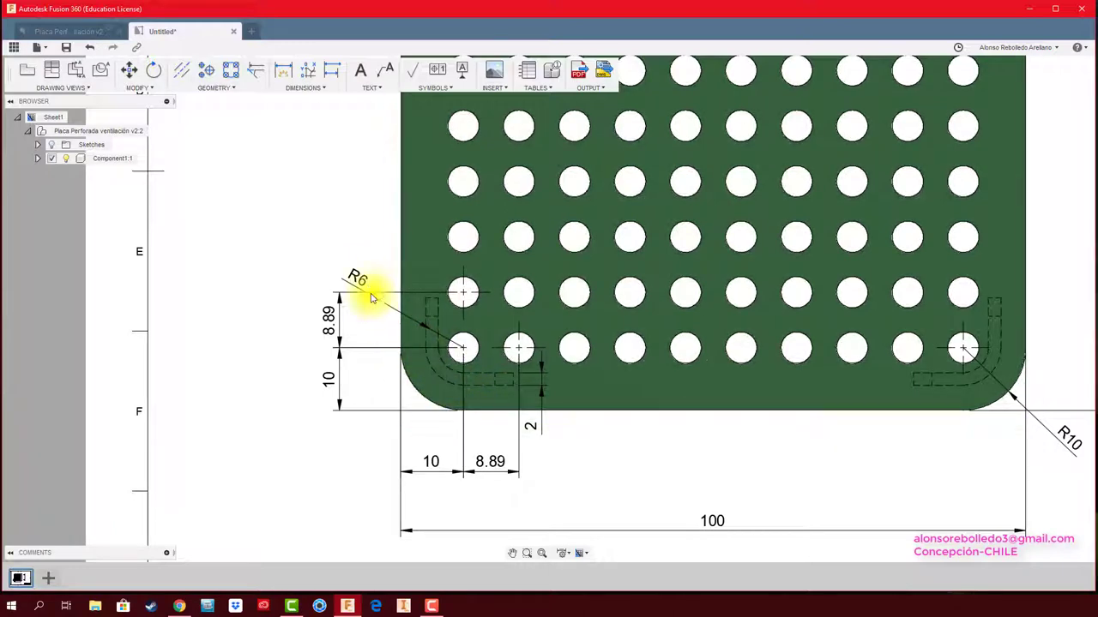
pyautogui.moveTo(353, 290); pyautogui.dragTo(387, 467)
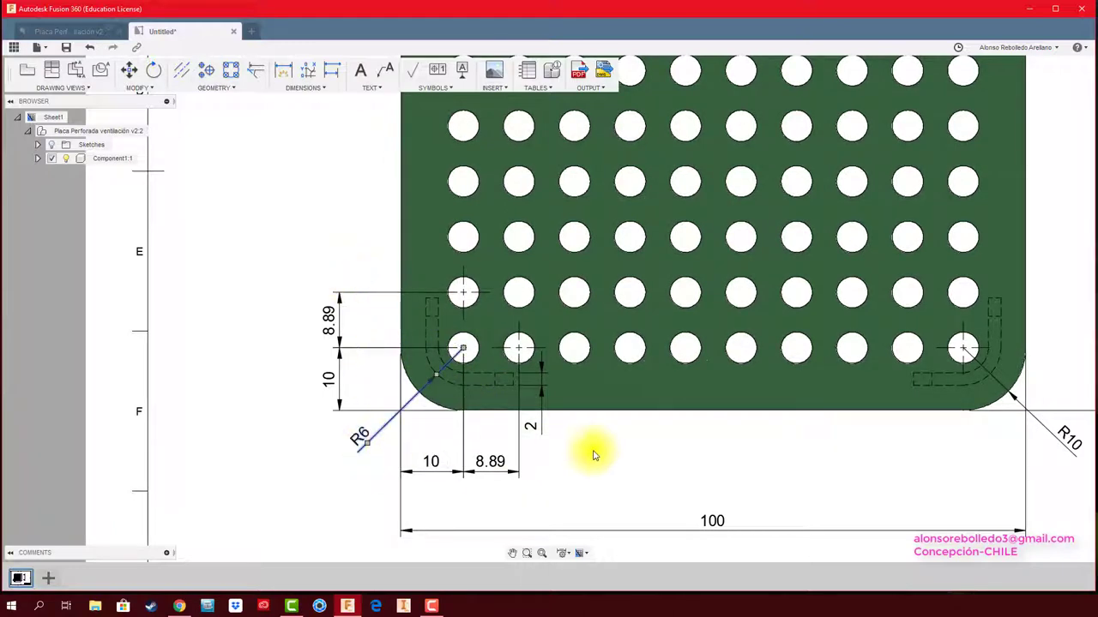
pyautogui.moveTo(687, 436); pyautogui.dragTo(652, 436, button='middle')
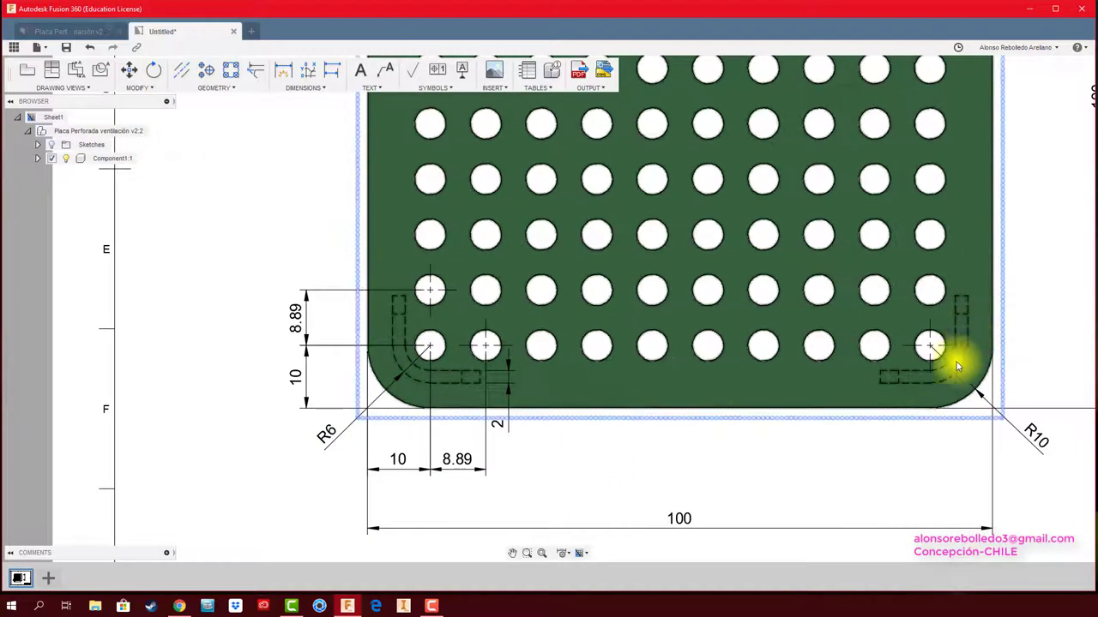
# Step: Add a Ø5 diameter dimension to a bottom-row hole, with the whole plate in view
pyautogui.moveTo(612, 470); pyautogui.dragTo(638, 463, button='middle')
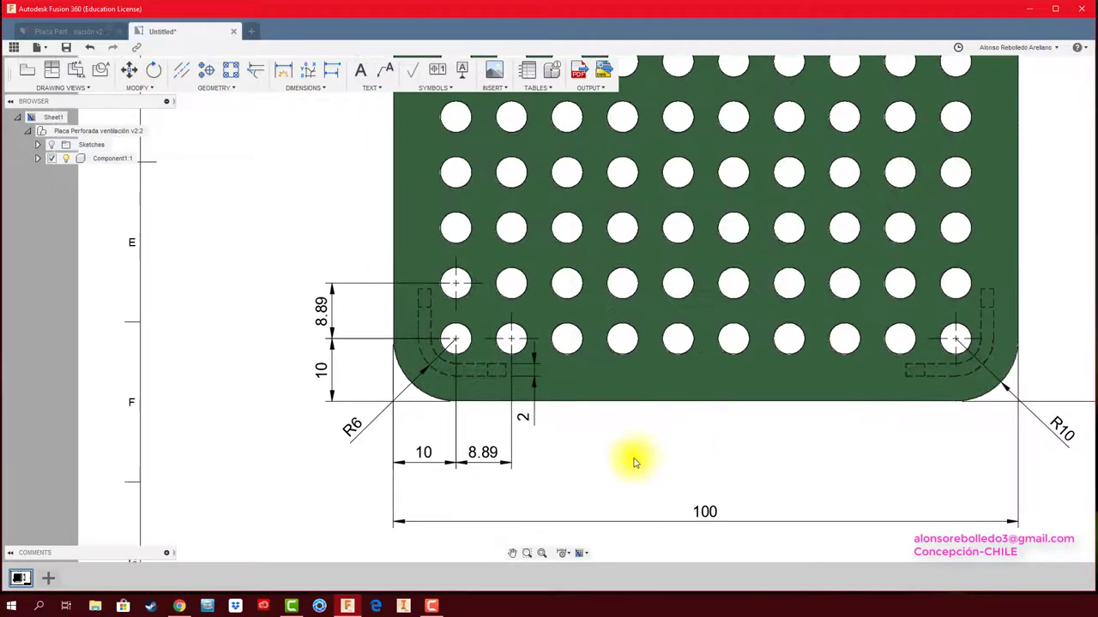
pyautogui.scroll(-2, 613, 463)
pyautogui.scroll(-1, 617, 429)
pyautogui.moveTo(829, 421); pyautogui.dragTo(769, 468, button='middle')
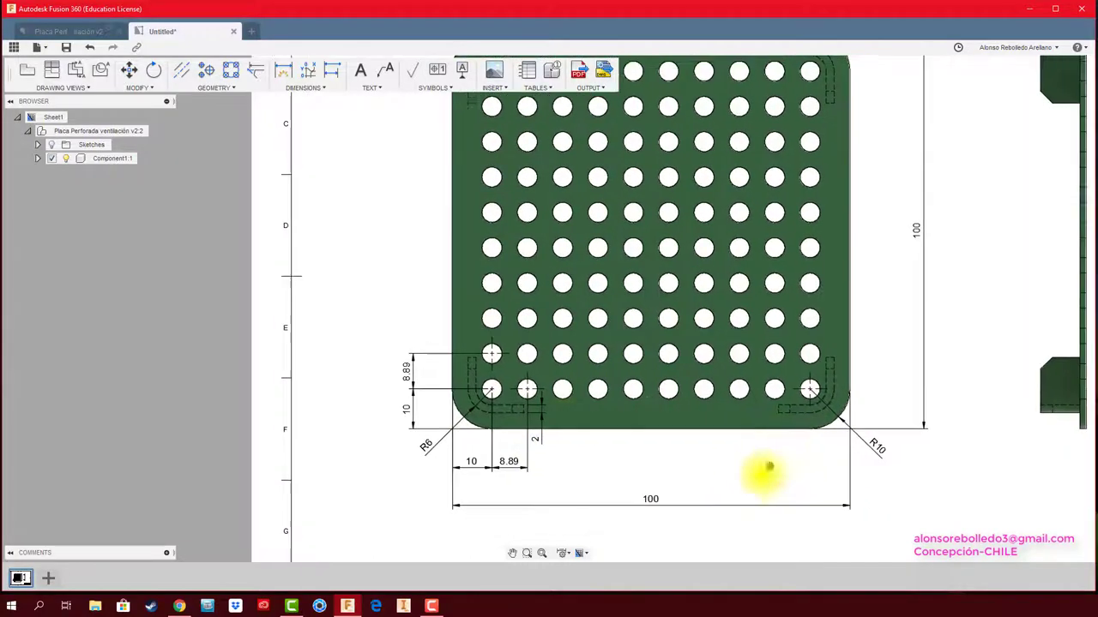
pyautogui.moveTo(460, 160); pyautogui.dragTo(455, 248, button='middle')
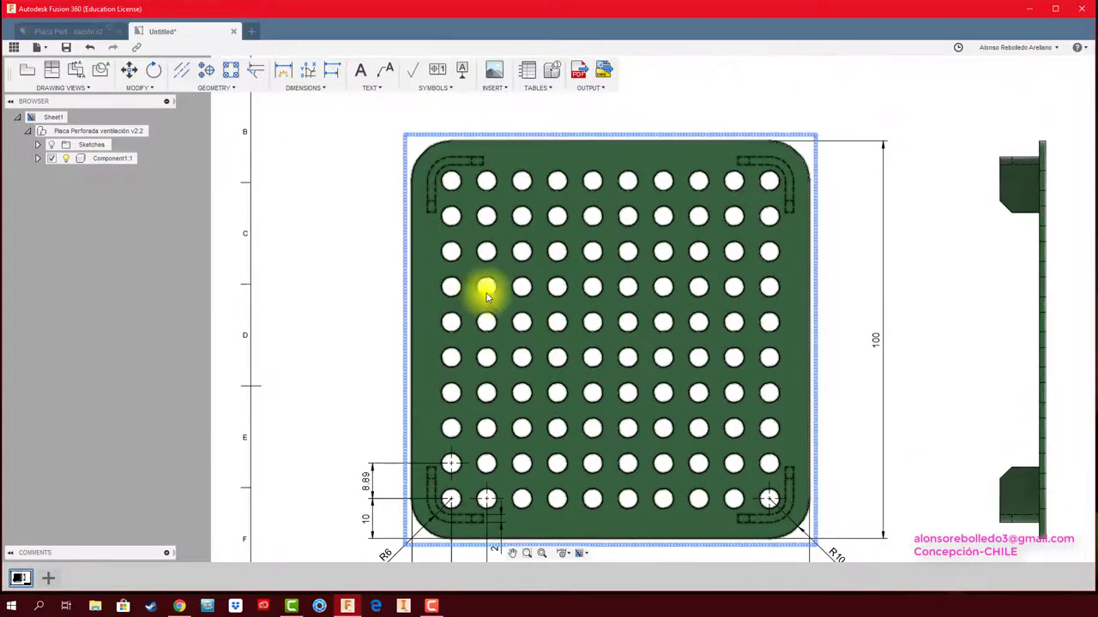
pyautogui.moveTo(486, 296); pyautogui.dragTo(498, 181, button='middle')
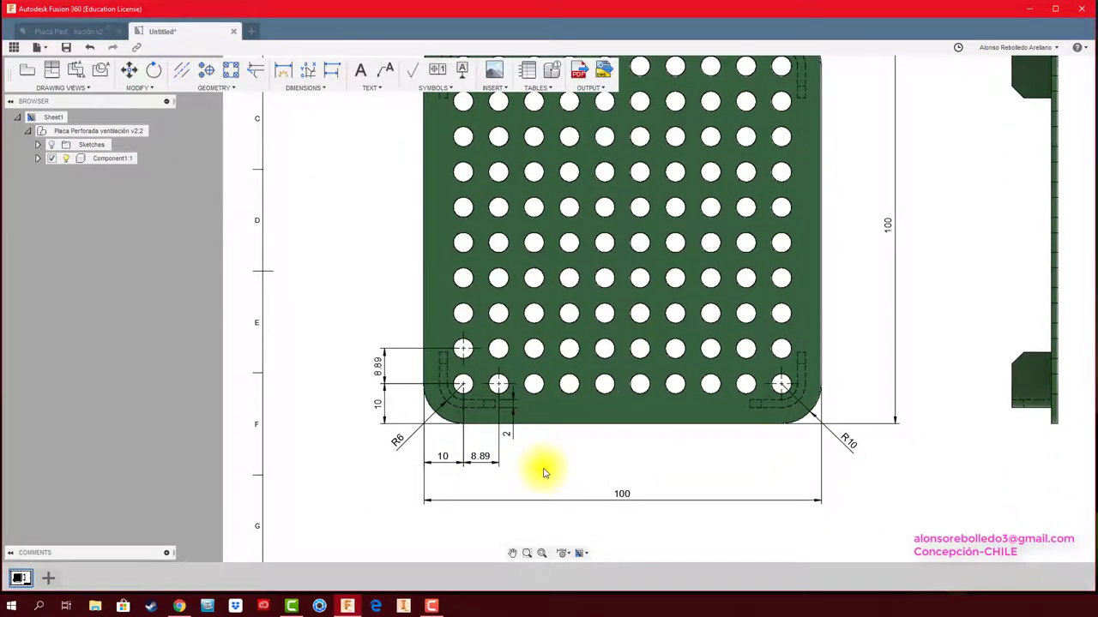
pyautogui.moveTo(558, 457); pyautogui.dragTo(535, 465, button='middle')
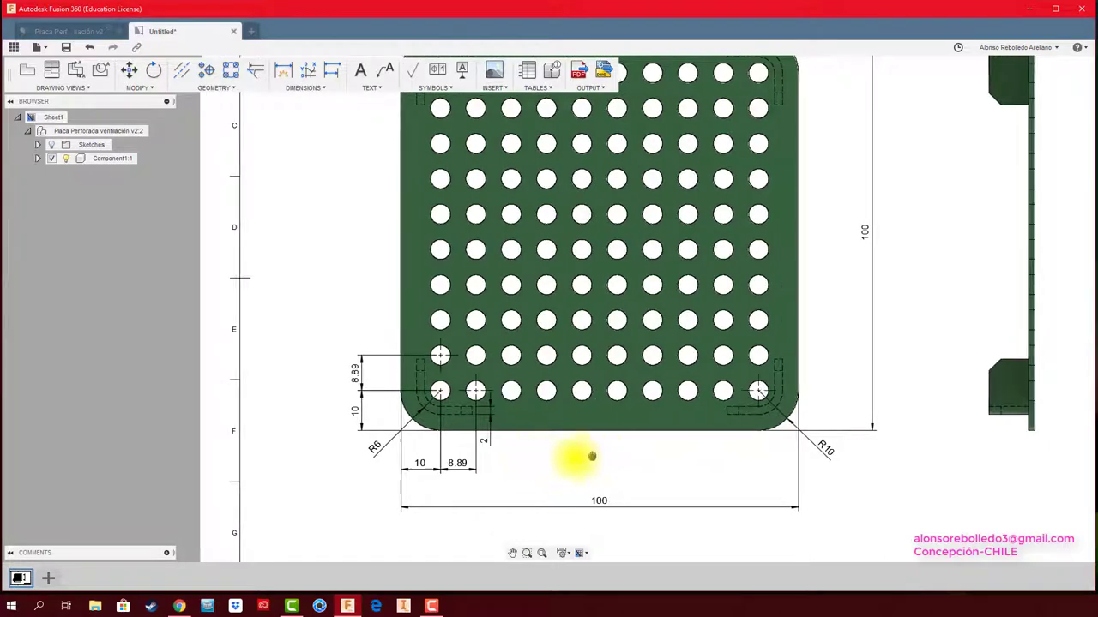
pyautogui.scroll(-2, 551, 453)
pyautogui.scroll(-1, 558, 435)
pyautogui.scroll(2, 509, 482)
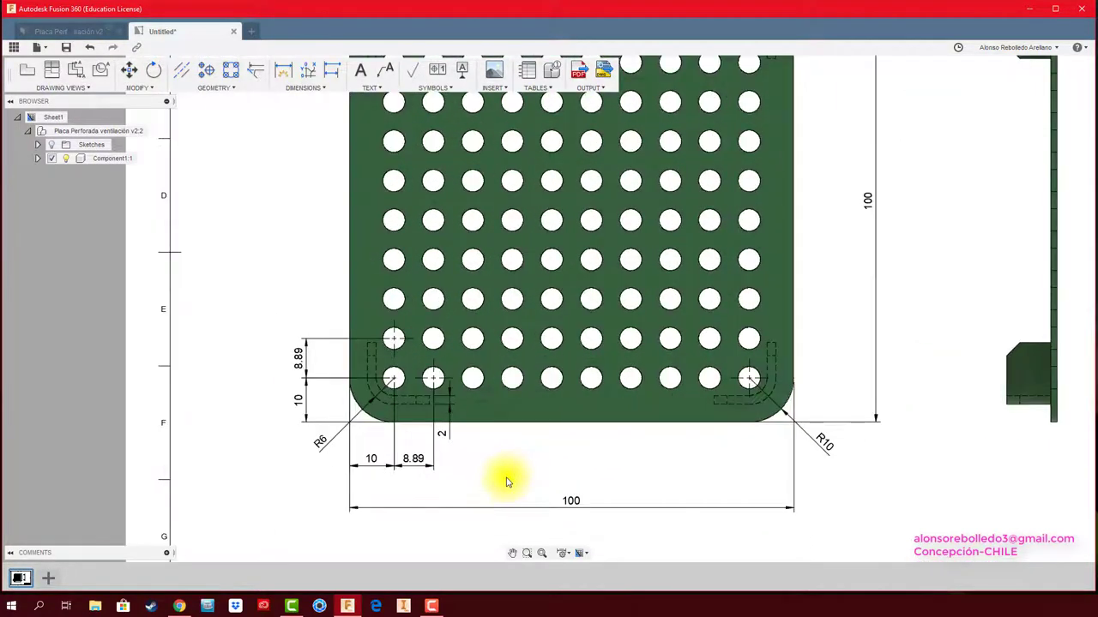
pyautogui.scroll(2, 502, 477)
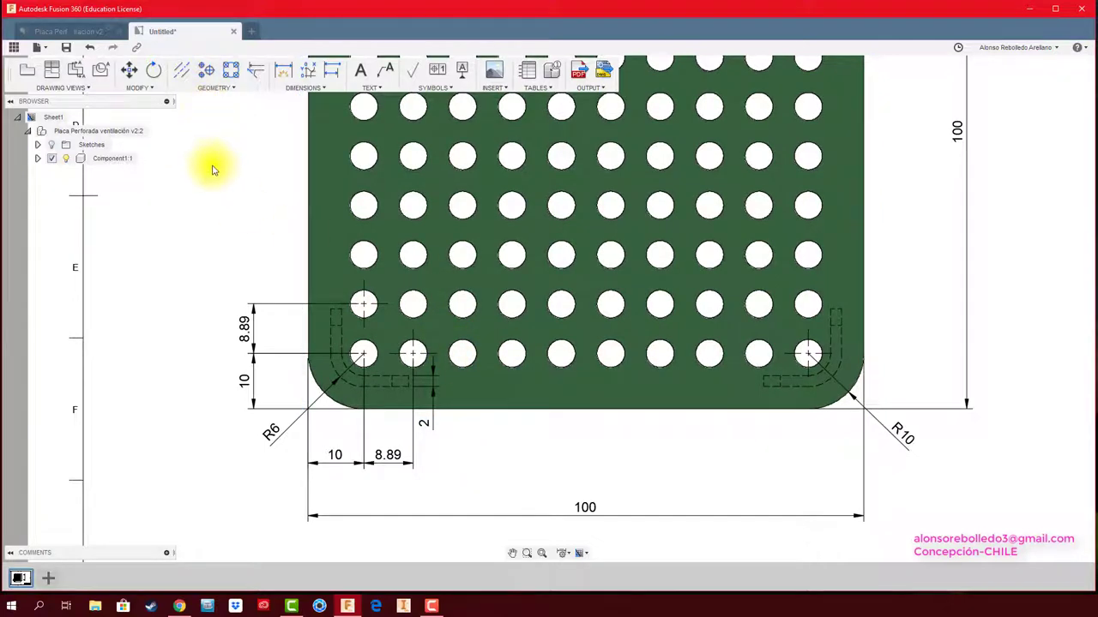
pyautogui.click(282, 74)
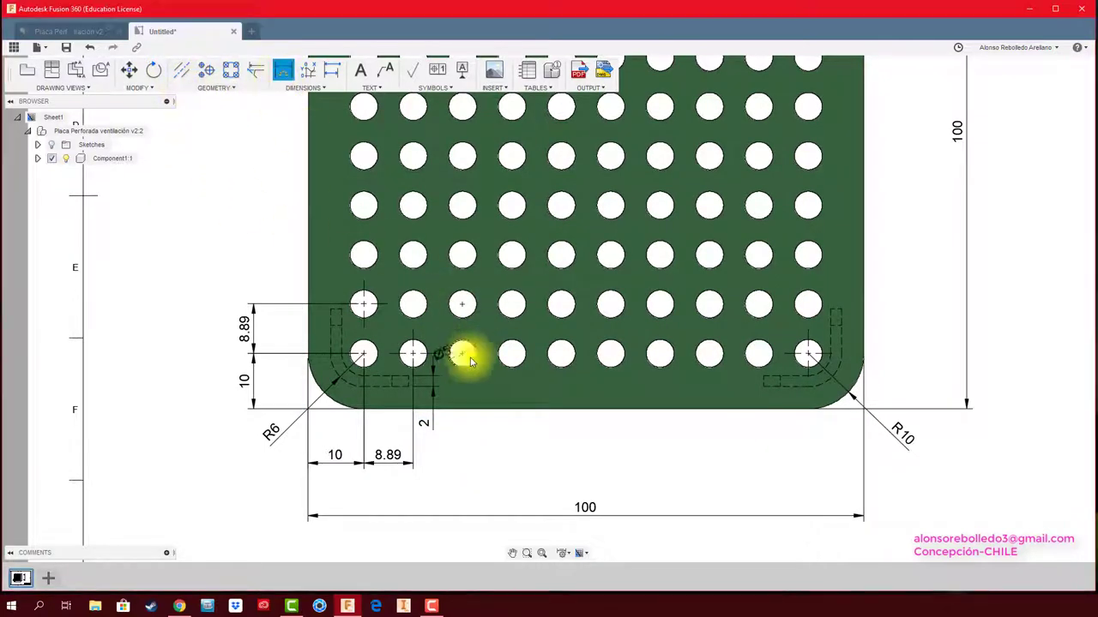
pyautogui.click(468, 367)
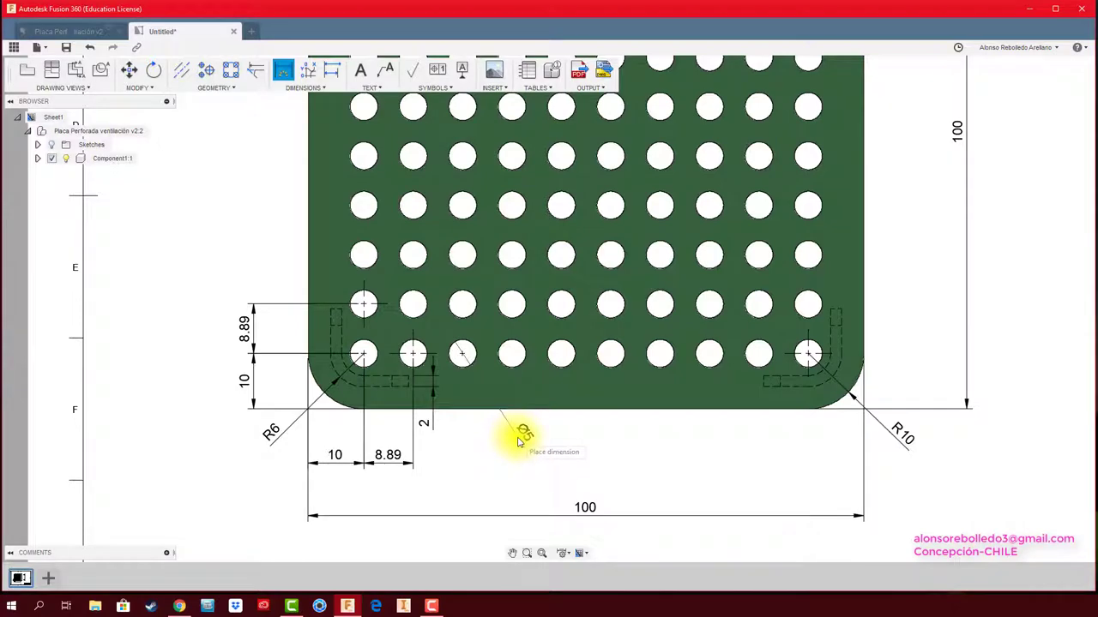
pyautogui.click(519, 441)
pyautogui.scroll(-1, 592, 454)
pyautogui.scroll(-1, 573, 465)
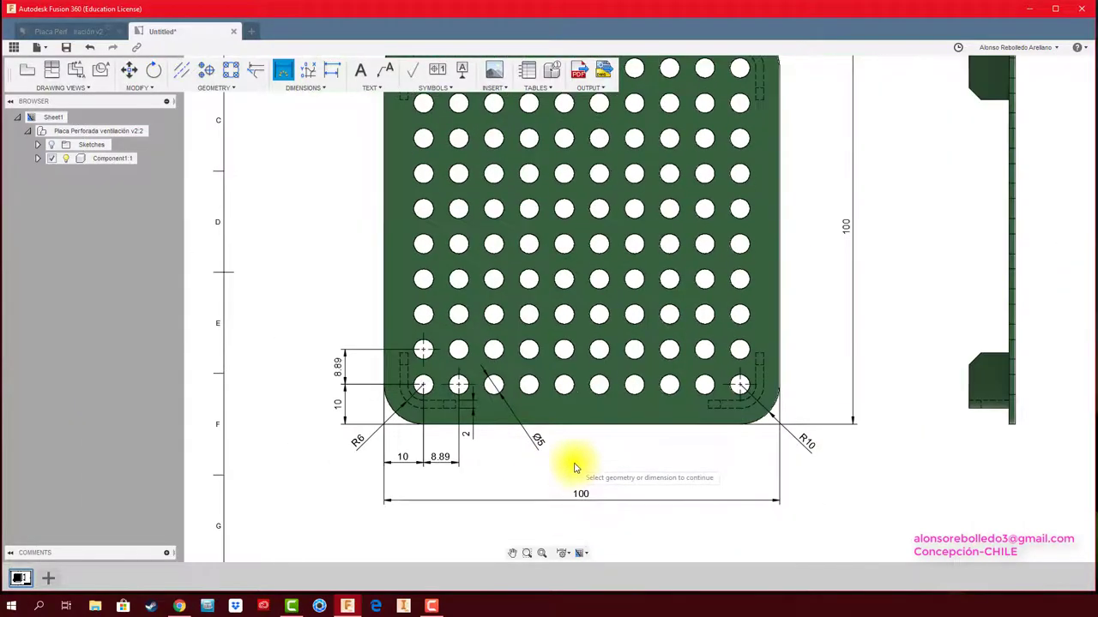
pyautogui.scroll(-1, 573, 463)
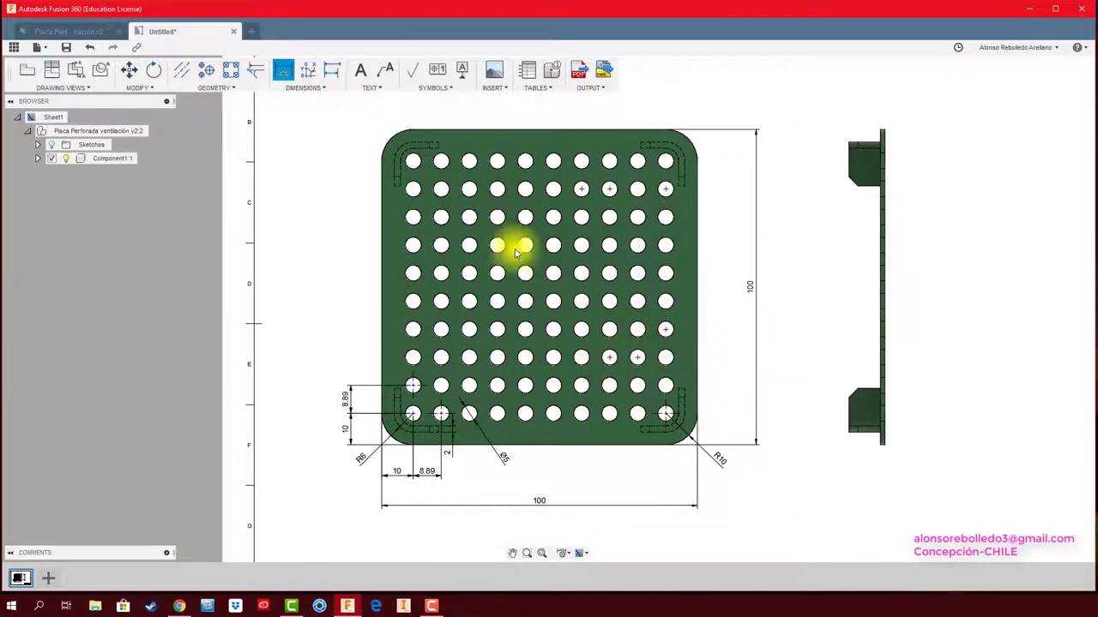
# Step: Add a vertical centerline to the front view, extended above the top edge
pyautogui.press('Escape')
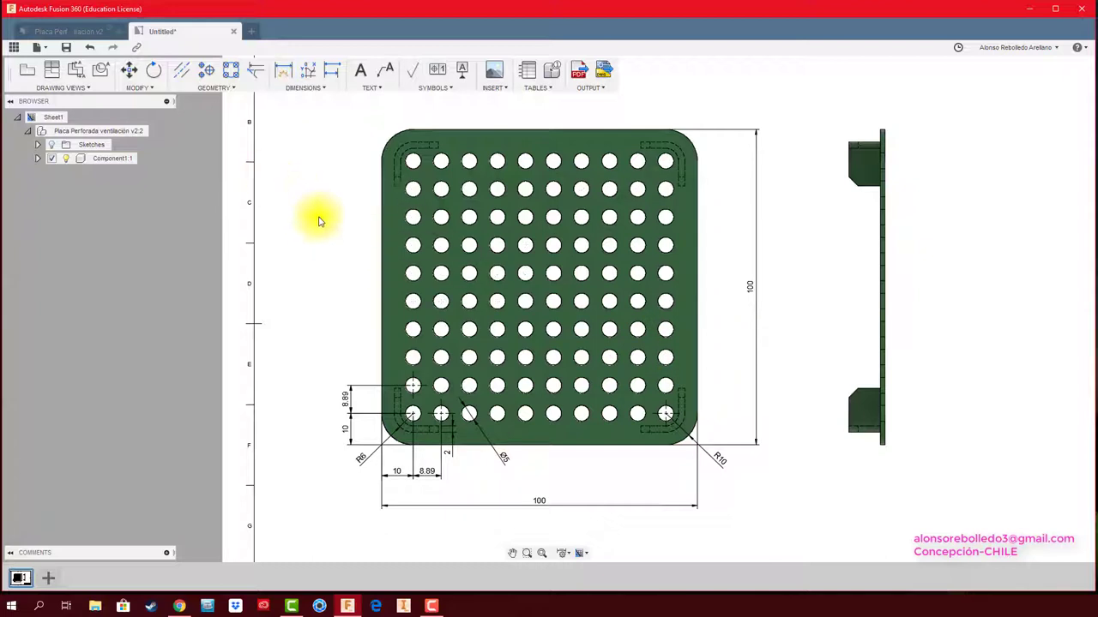
pyautogui.click(187, 71)
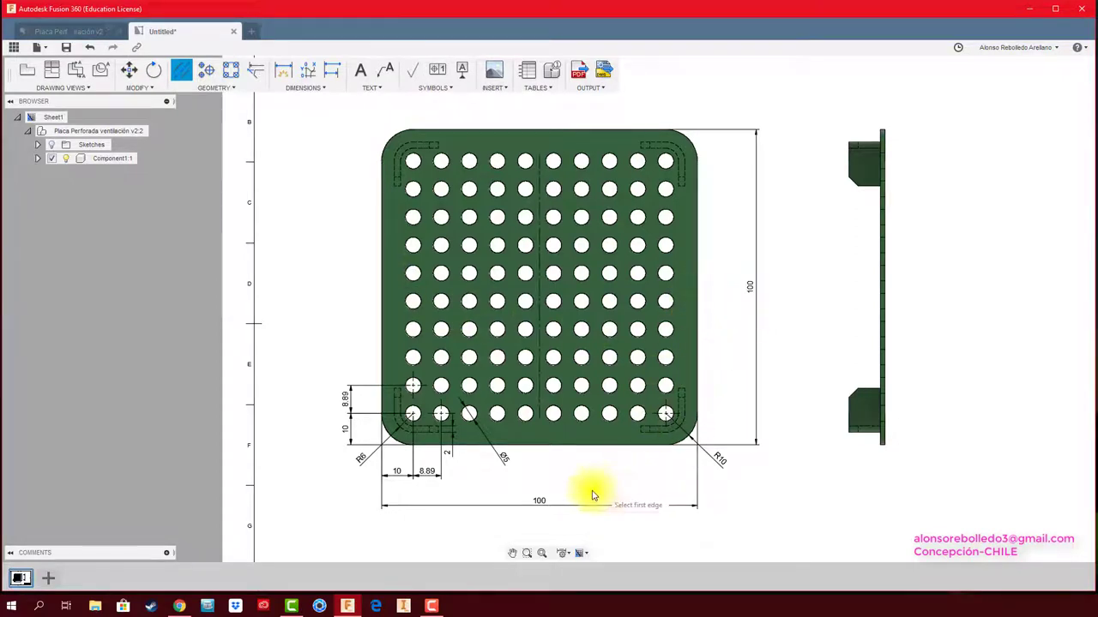
pyautogui.press('Escape')
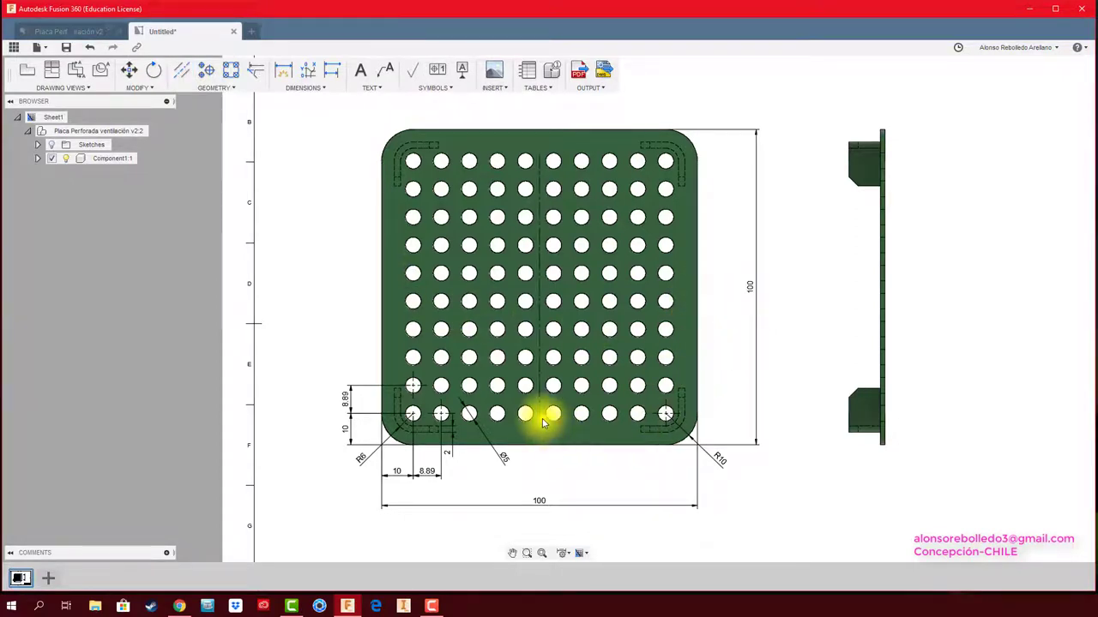
pyautogui.scroll(2, 539, 419)
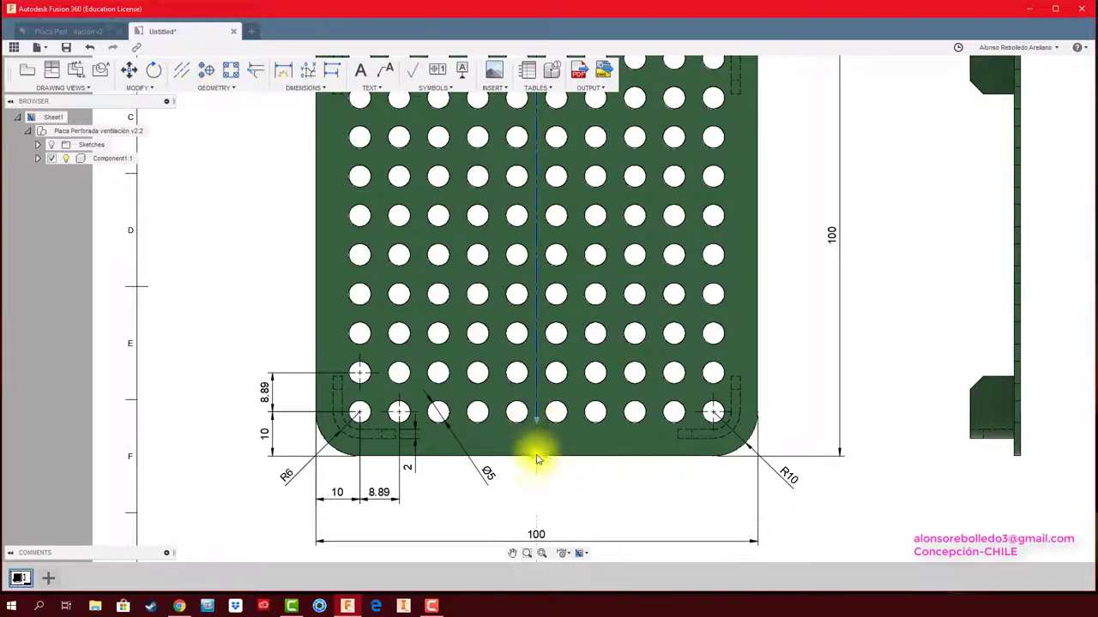
pyautogui.scroll(-3, 604, 352)
pyautogui.scroll(3, 539, 246)
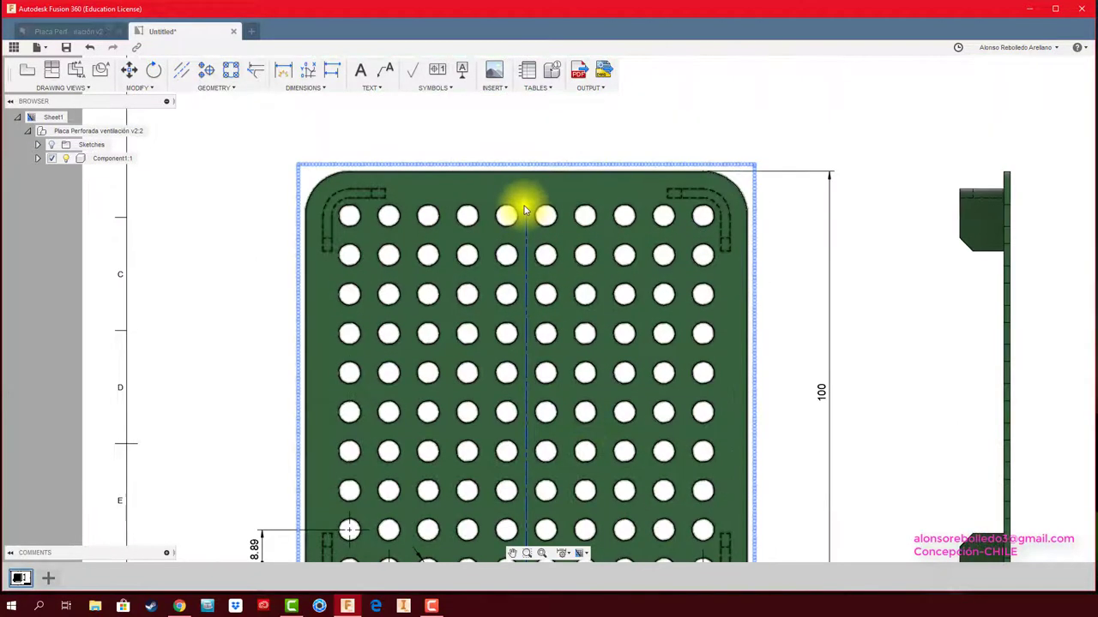
pyautogui.moveTo(529, 215); pyautogui.dragTo(524, 147)
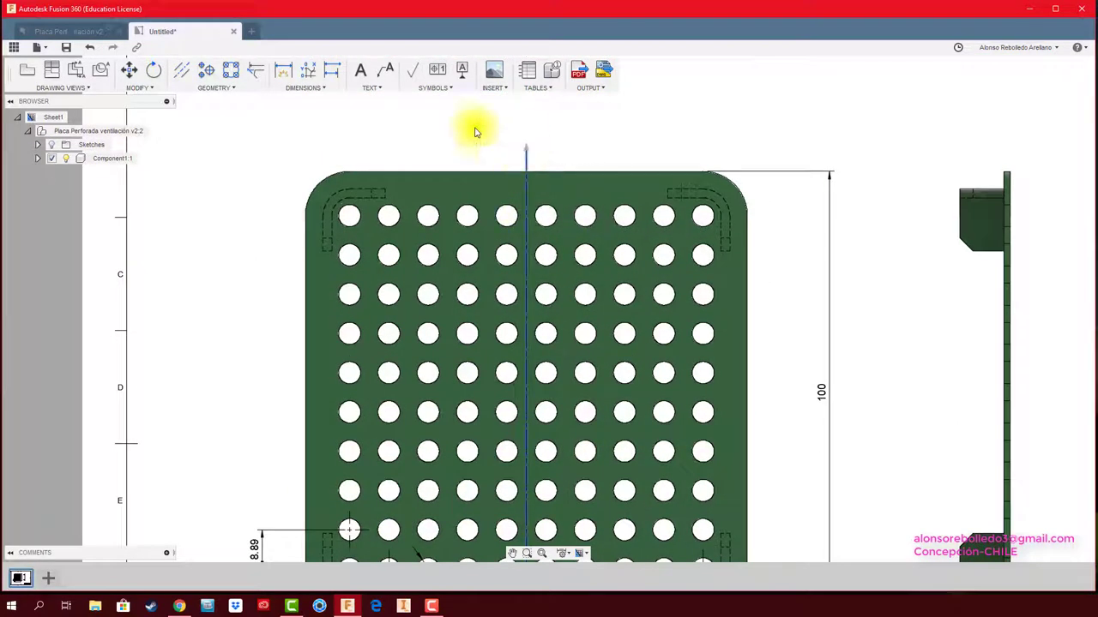
# Step: Add a horizontal centerline across the plate, extending past its edges
pyautogui.click(181, 69)
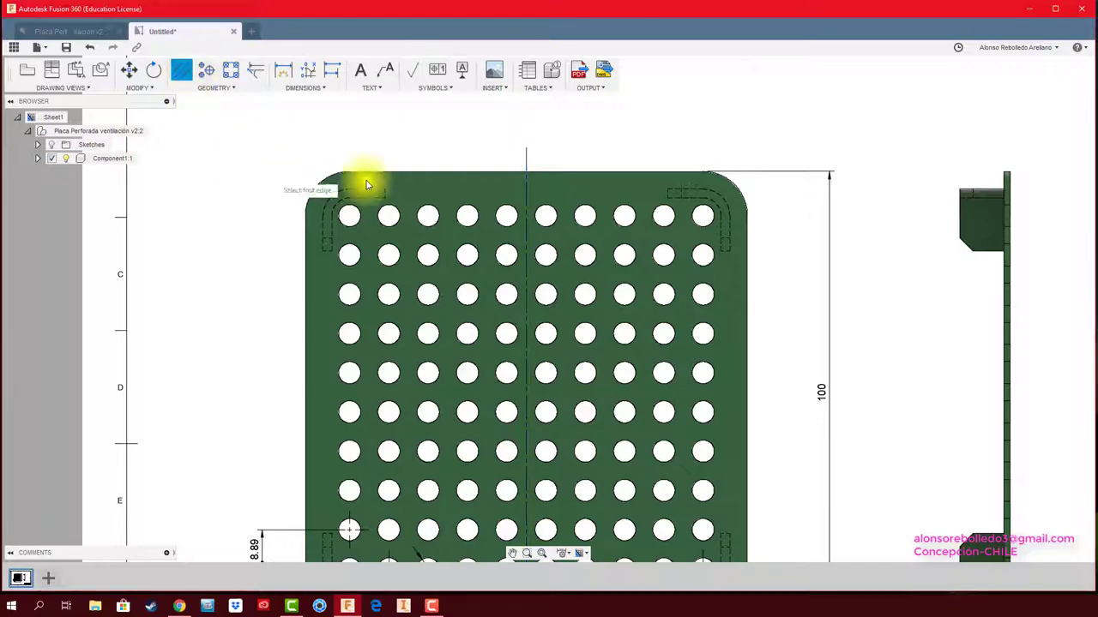
pyautogui.click(433, 171)
pyautogui.moveTo(566, 503)
pyautogui.mouseDown(button='middle')
pyautogui.moveTo(564, 360)
pyautogui.moveTo(583, 491)
pyautogui.mouseUp(button='middle')
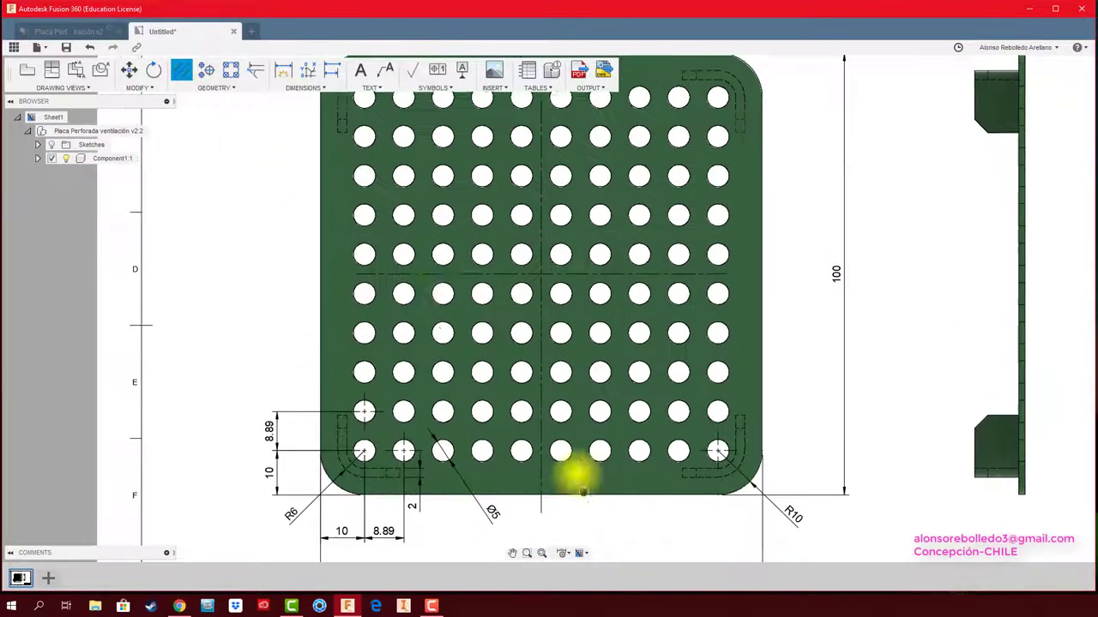
pyautogui.click(367, 280)
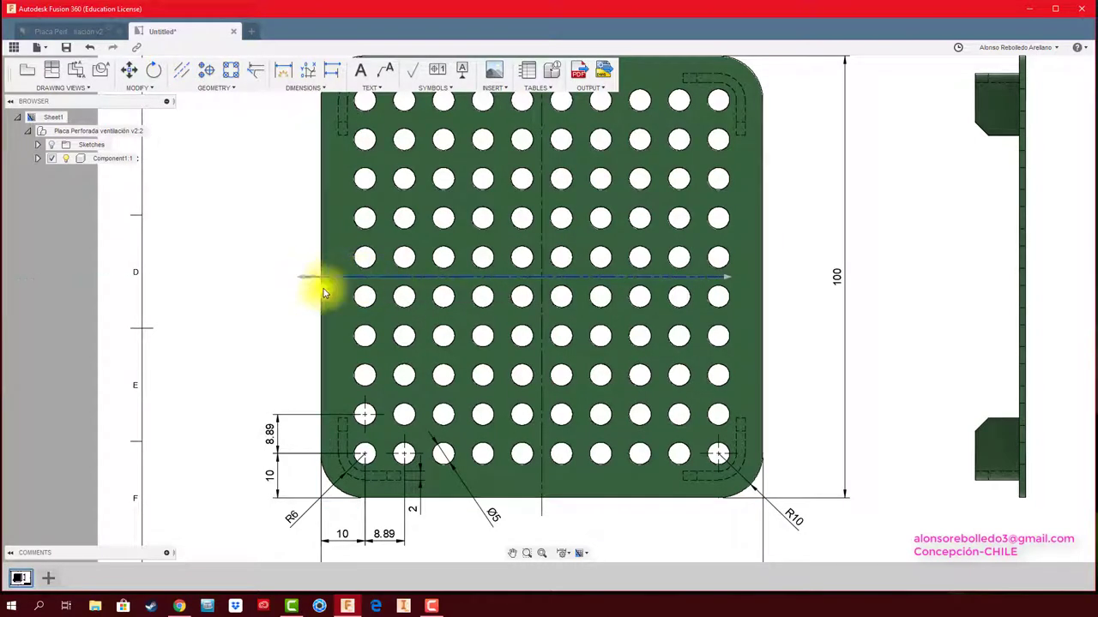
pyautogui.click(784, 292)
pyautogui.scroll(-2, 777, 364)
pyautogui.moveTo(777, 367); pyautogui.dragTo(657, 380, button='middle')
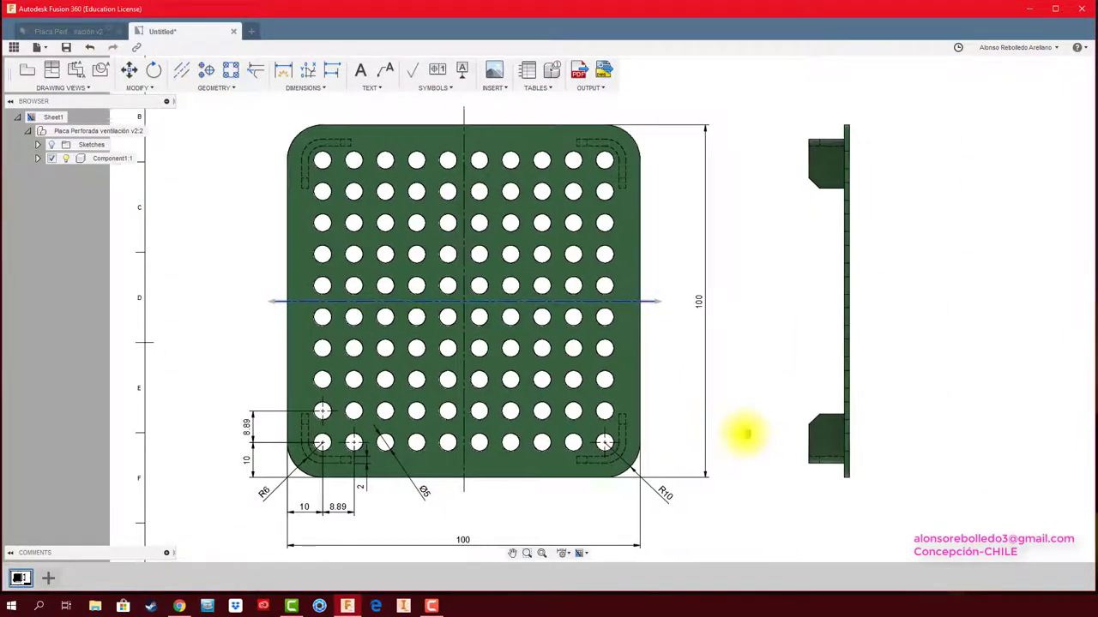
pyautogui.moveTo(745, 437); pyautogui.dragTo(718, 400, button='middle')
pyautogui.scroll(-1, 708, 452)
pyautogui.scroll(-1, 764, 454)
pyautogui.scroll(1, 705, 417)
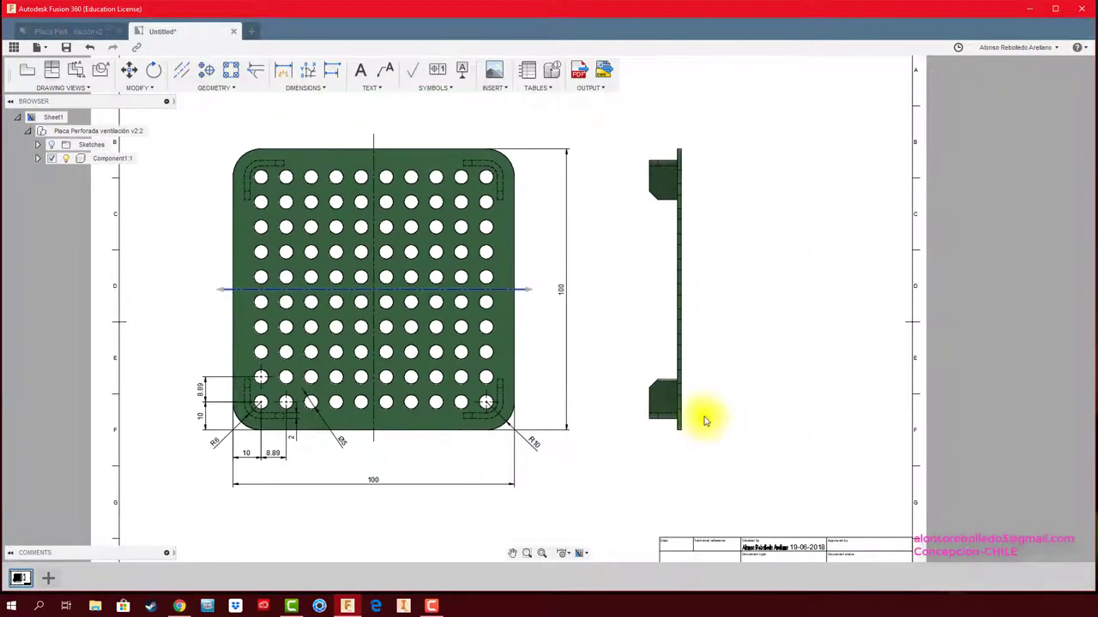
pyautogui.scroll(2, 706, 434)
pyautogui.scroll(1, 626, 457)
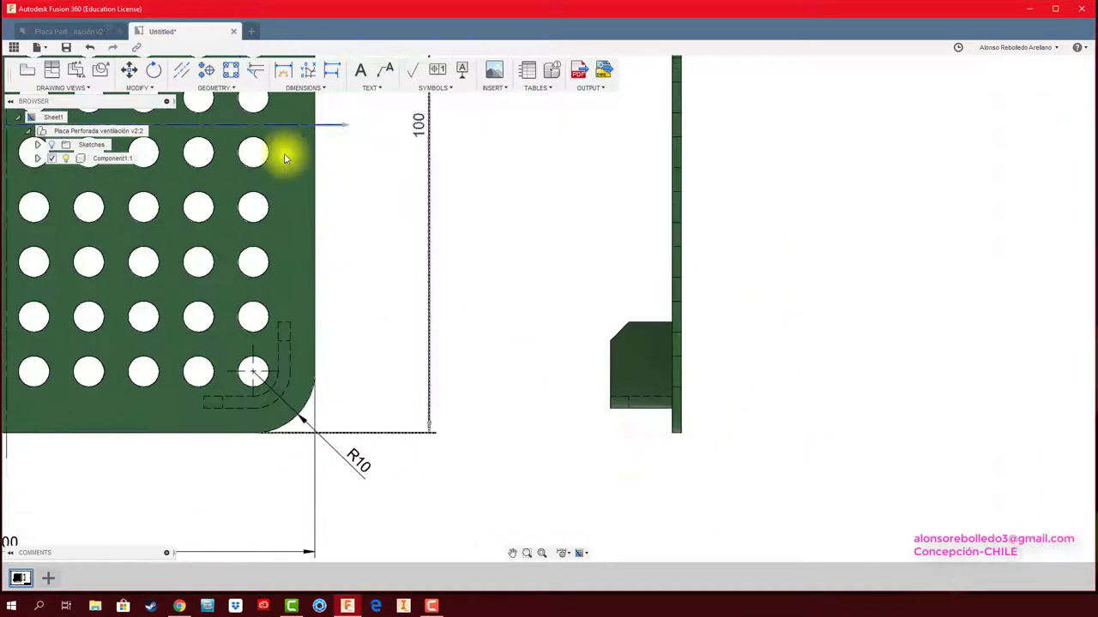
# Step: Dimension the side view's tab width as 11.5 and plate thickness as 1.5
pyautogui.click(283, 70)
pyautogui.scroll(1, 624, 434)
pyautogui.click(599, 389)
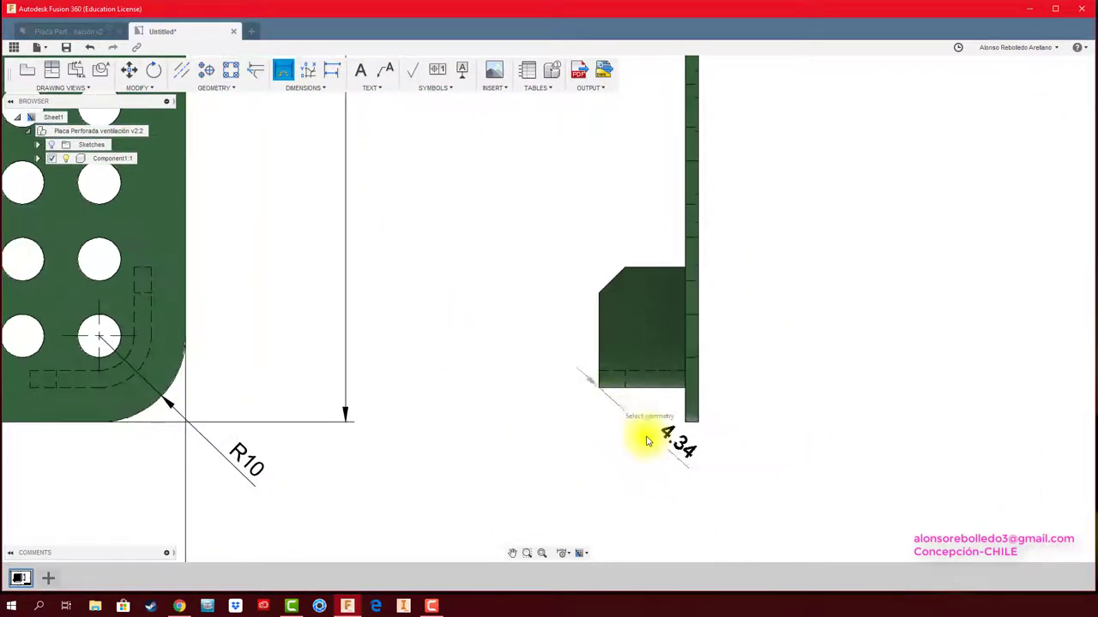
pyautogui.click(697, 423)
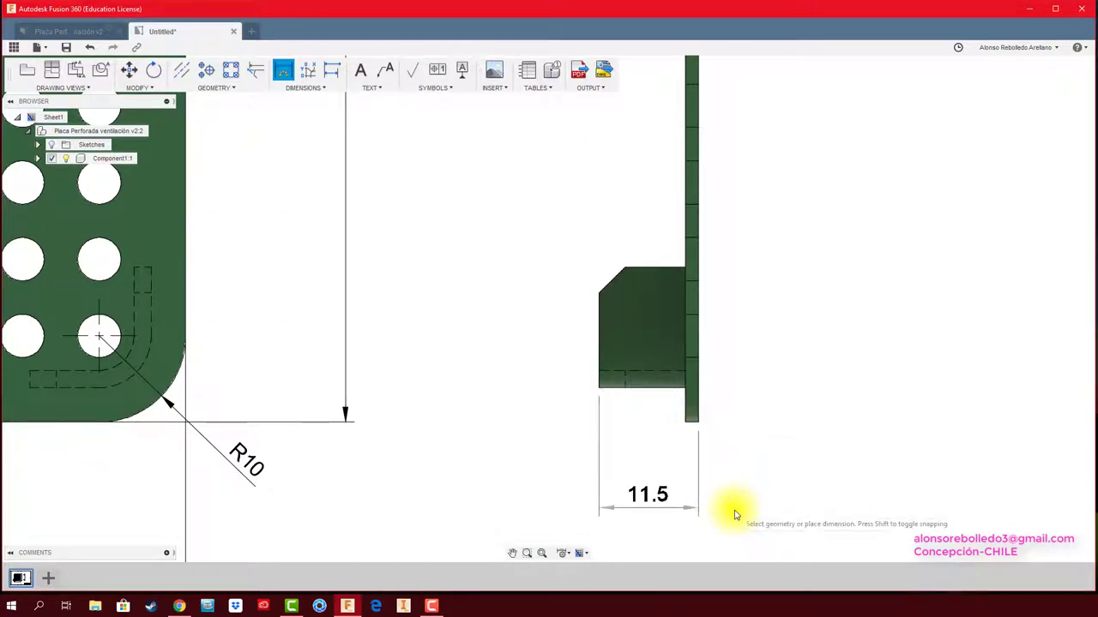
pyautogui.click(729, 493)
pyautogui.scroll(2, 726, 463)
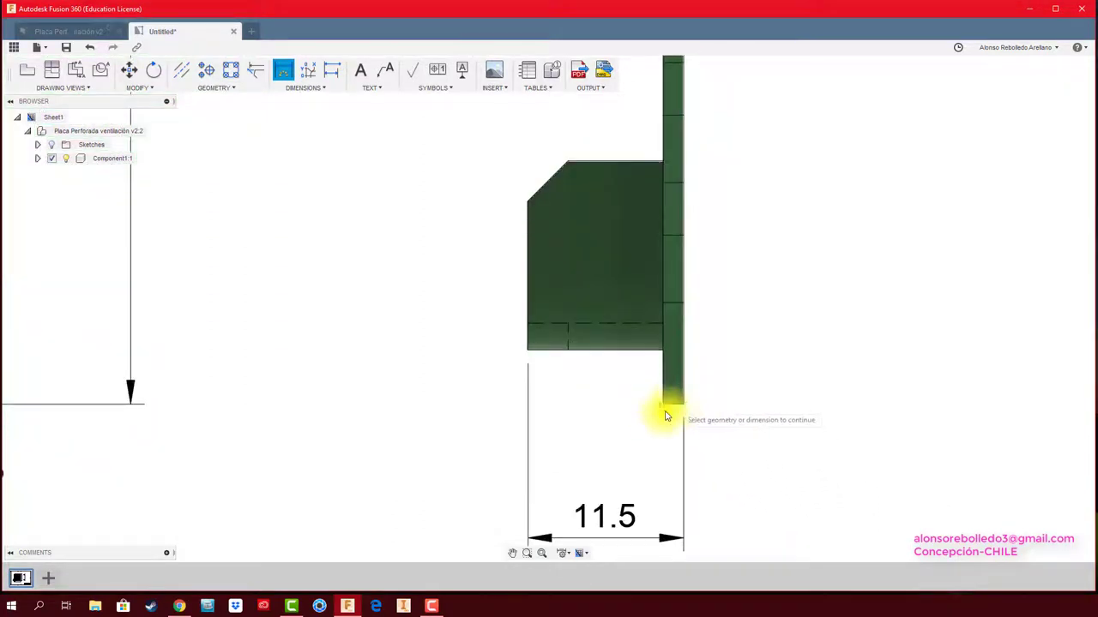
pyautogui.click(664, 411)
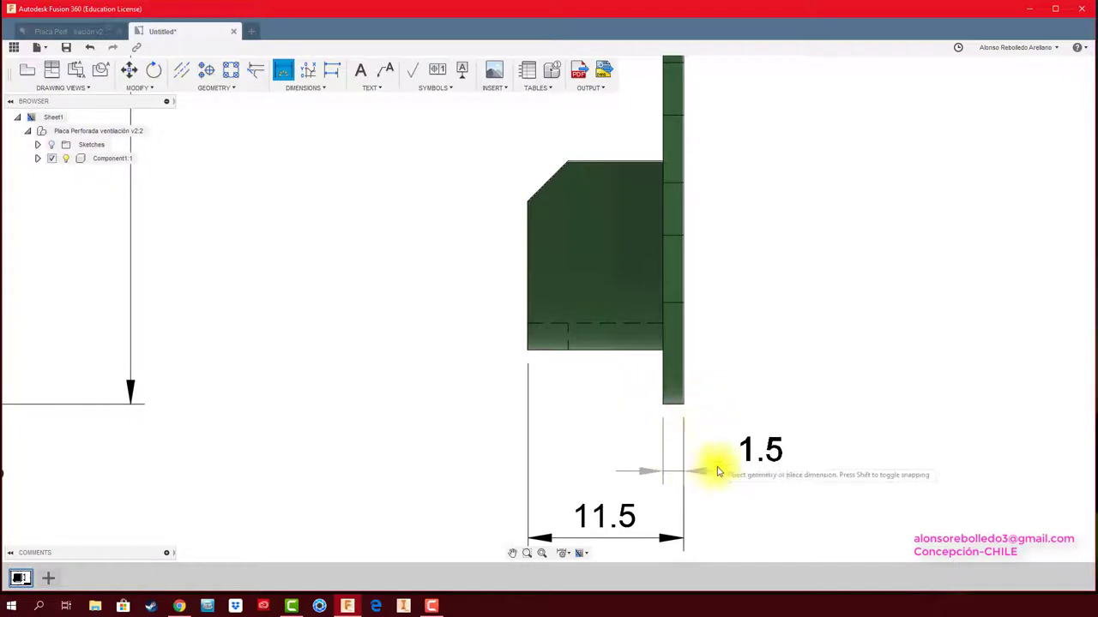
pyautogui.click(706, 467)
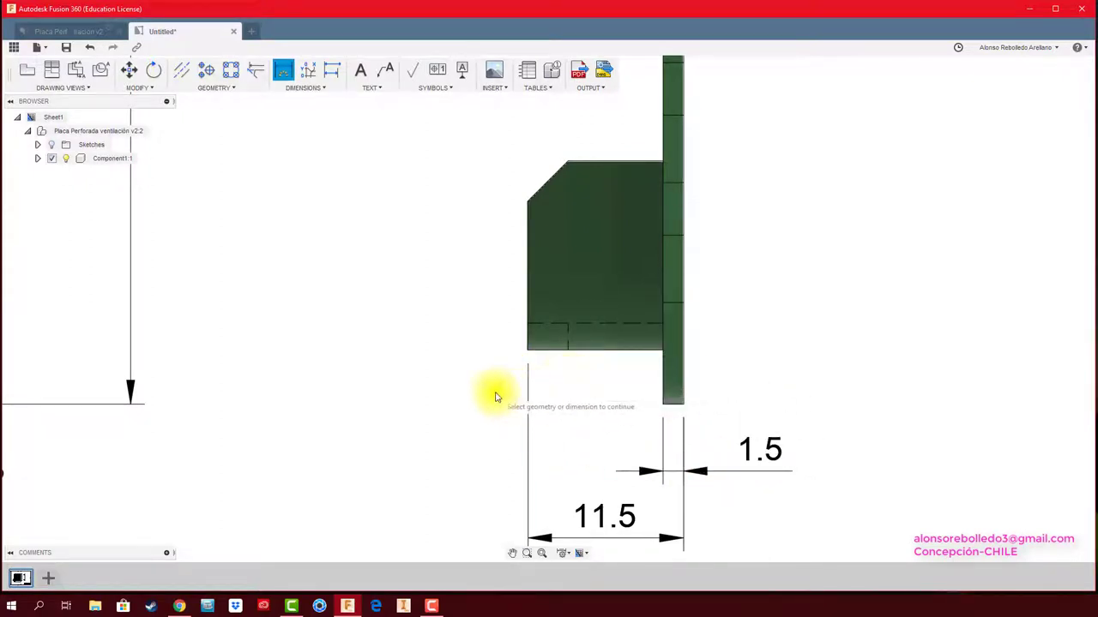
# Step: Start an angle dimension on the chamfer edges, then cancel it
pyautogui.scroll(-2, 477, 311)
pyautogui.scroll(5, 493, 328)
pyautogui.click(539, 392)
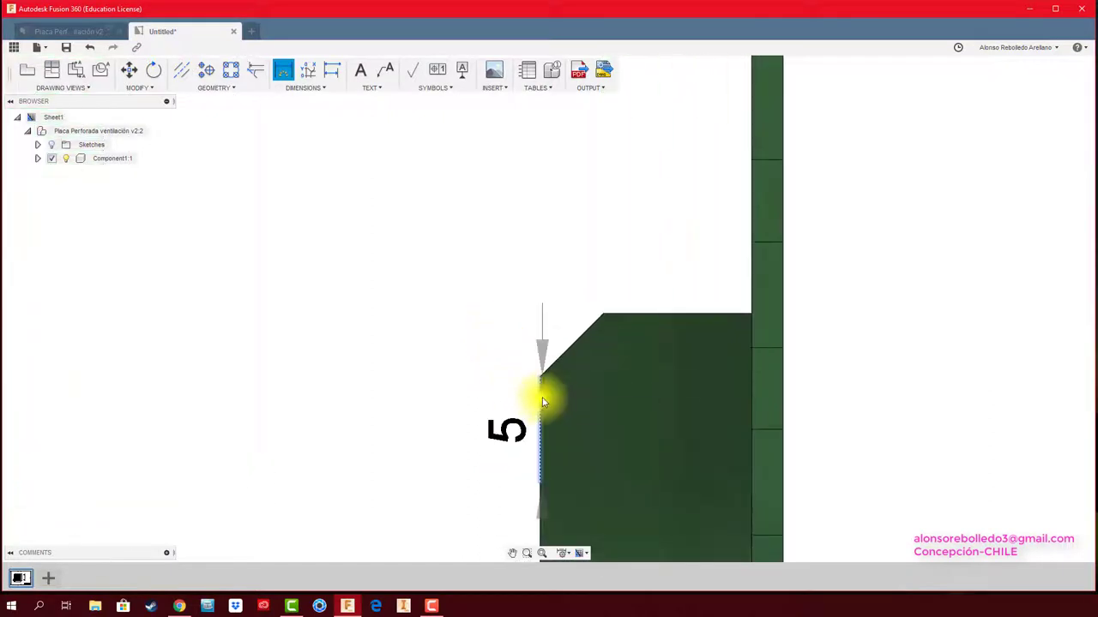
pyautogui.click(641, 315)
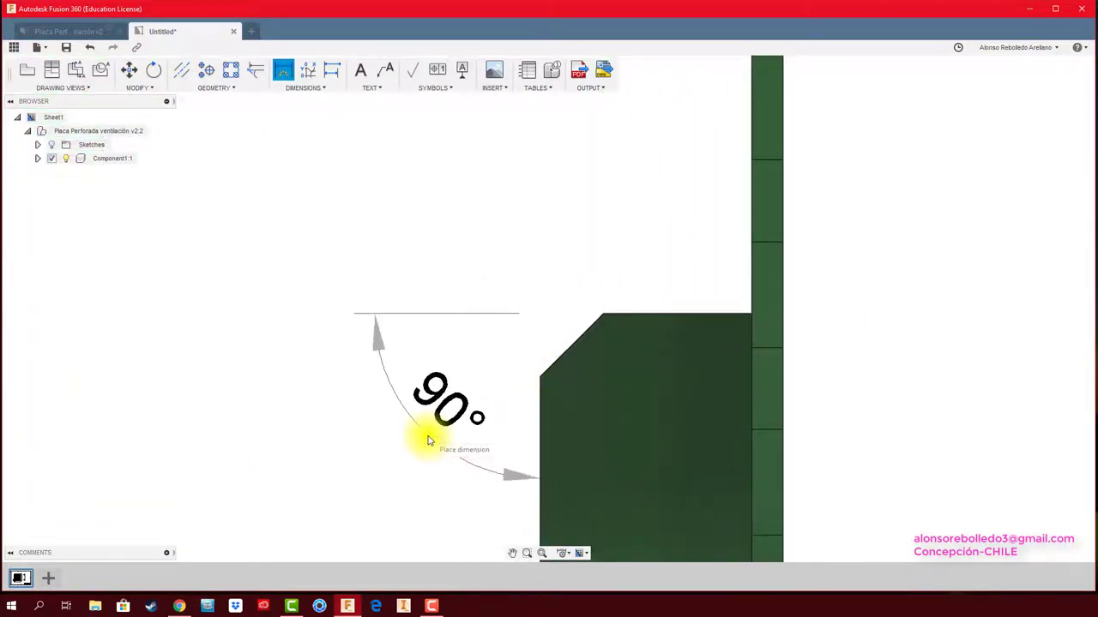
pyautogui.press('Escape')
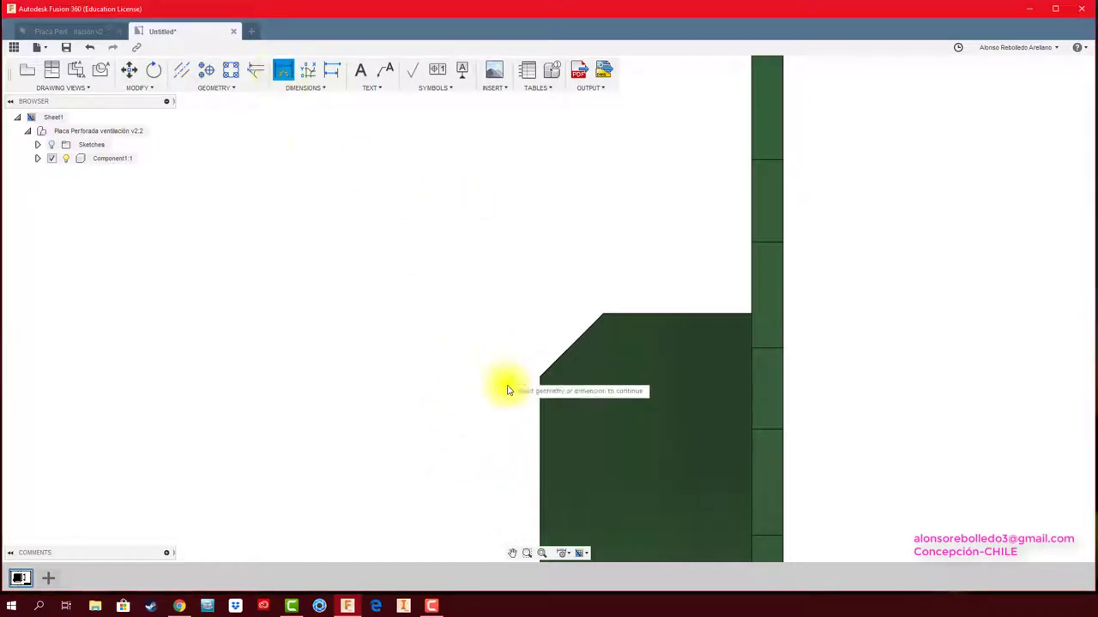
# Step: Dimension the chamfer as 3 horizontally and 3 vertically
pyautogui.click(539, 394)
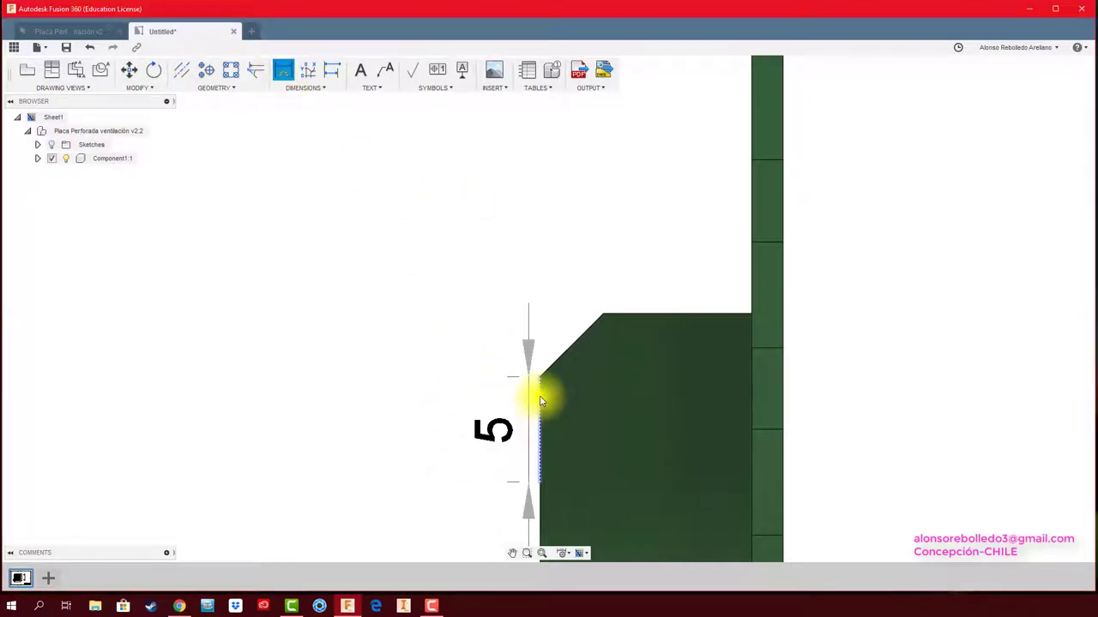
pyautogui.click(602, 317)
pyautogui.click(575, 205)
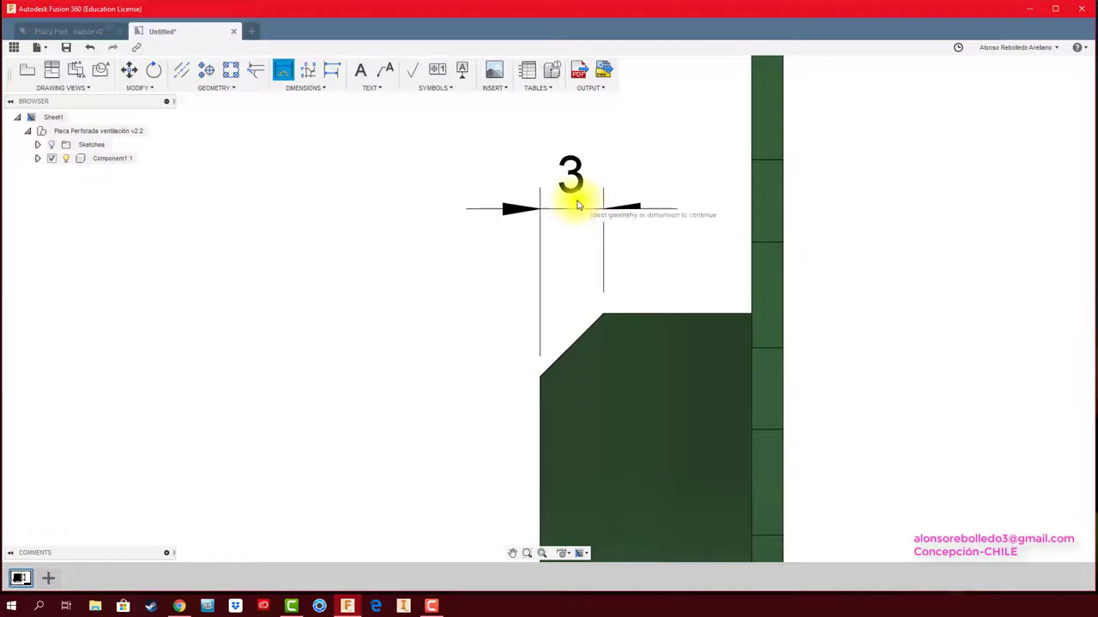
pyautogui.click(602, 315)
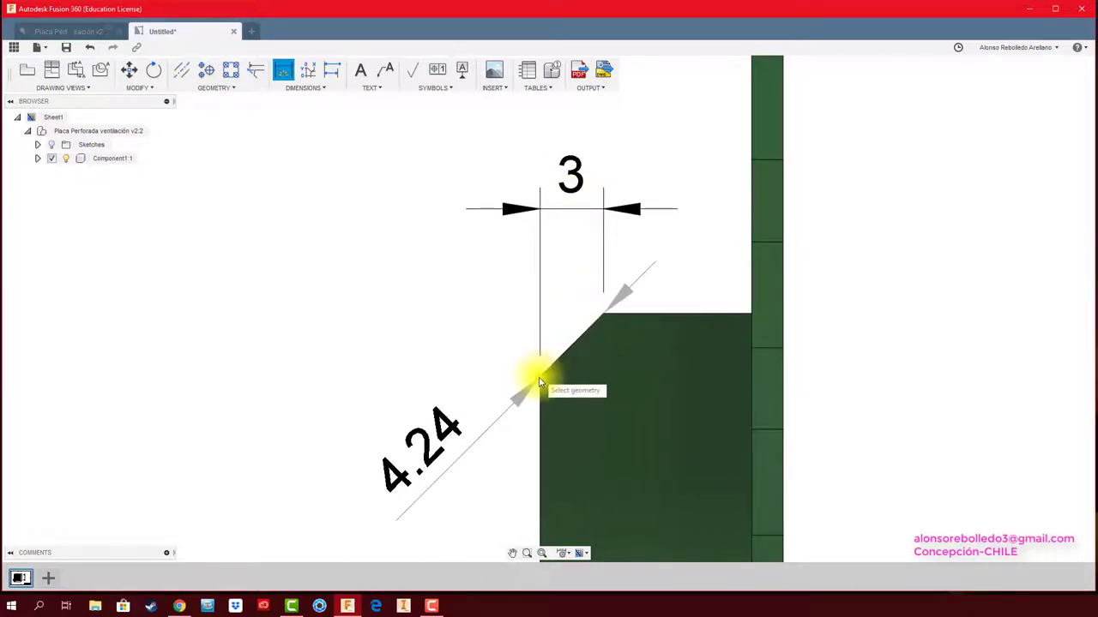
pyautogui.click(539, 375)
pyautogui.click(411, 439)
pyautogui.scroll(-2, 448, 466)
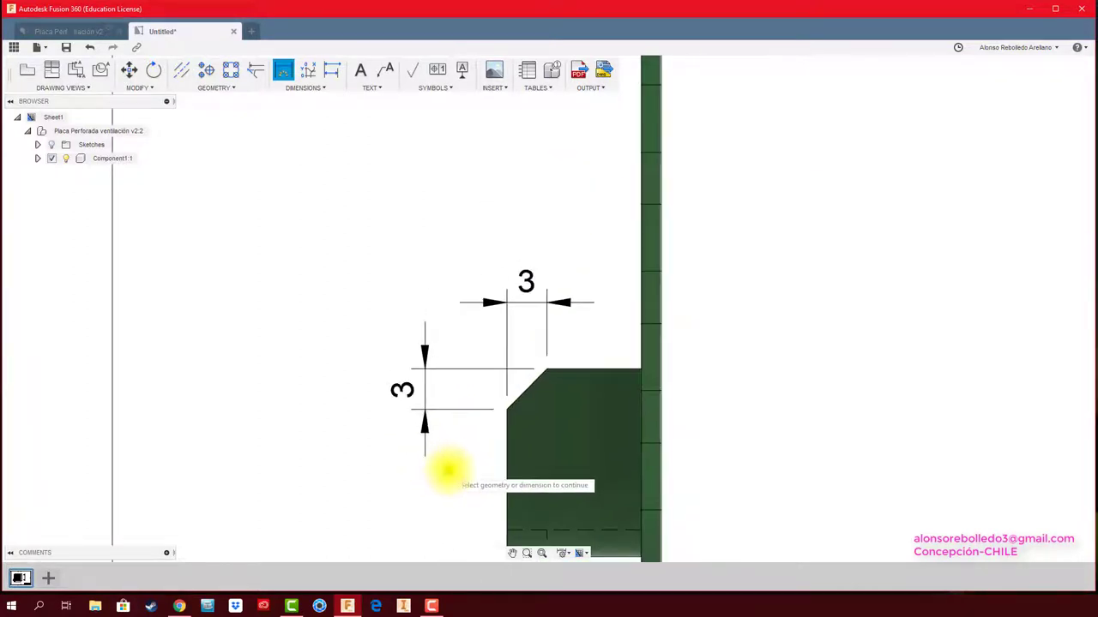
pyautogui.scroll(-1, 442, 466)
pyautogui.scroll(-2, 480, 407)
pyautogui.scroll(-2, 568, 424)
# Step: Zoom and pan to the lower-left R6 corner slot beside the 8.89 hole spacing
pyautogui.scroll(-2, 588, 428)
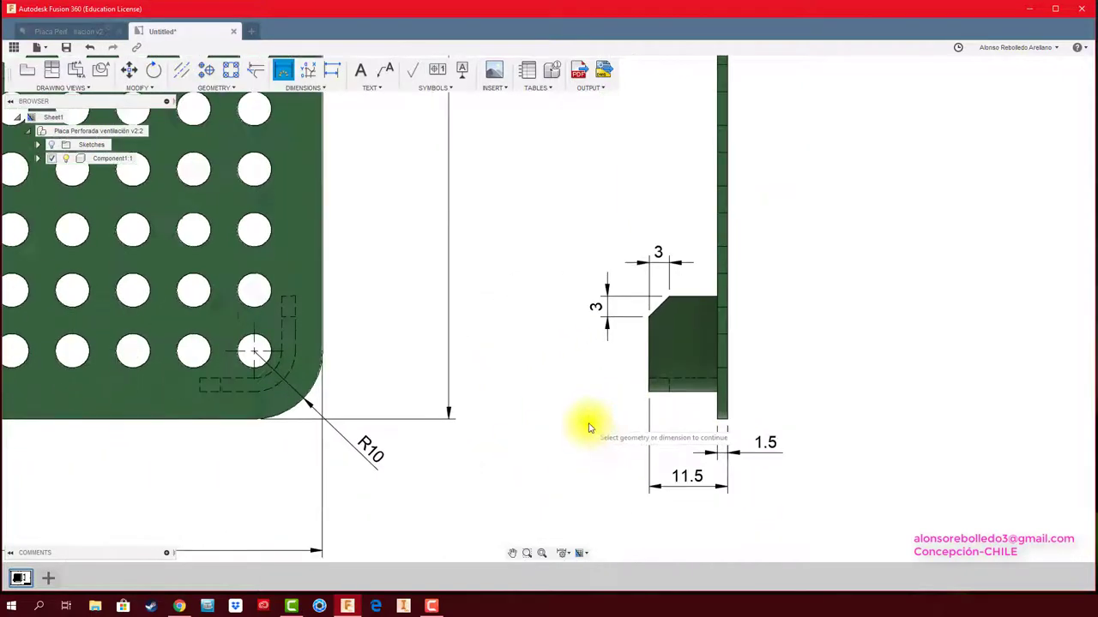
pyautogui.scroll(-2, 593, 428)
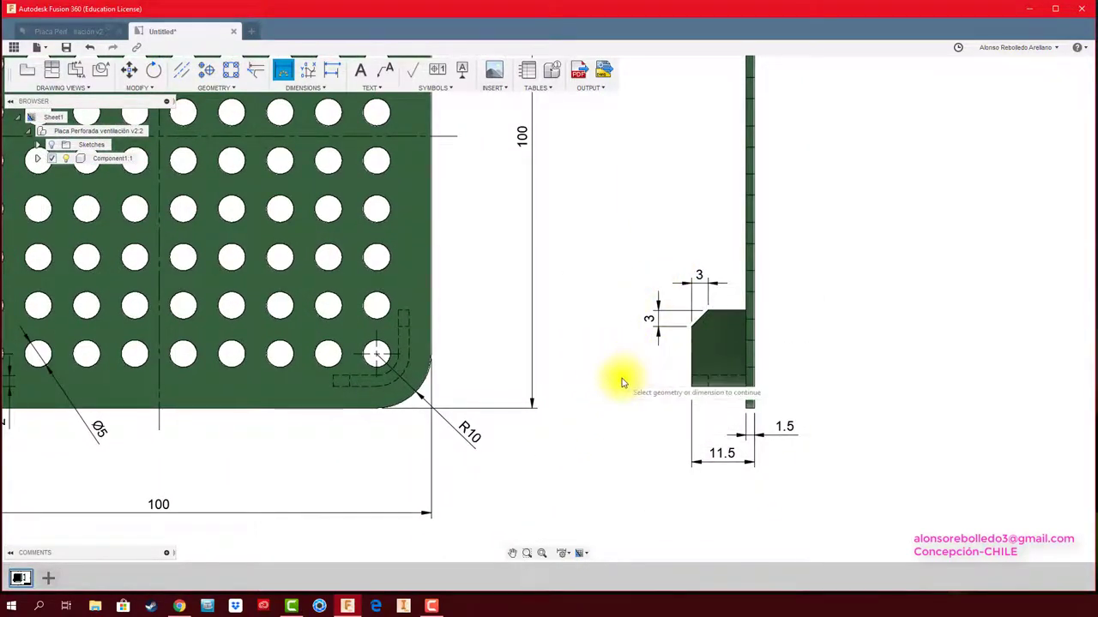
pyautogui.scroll(2, 696, 311)
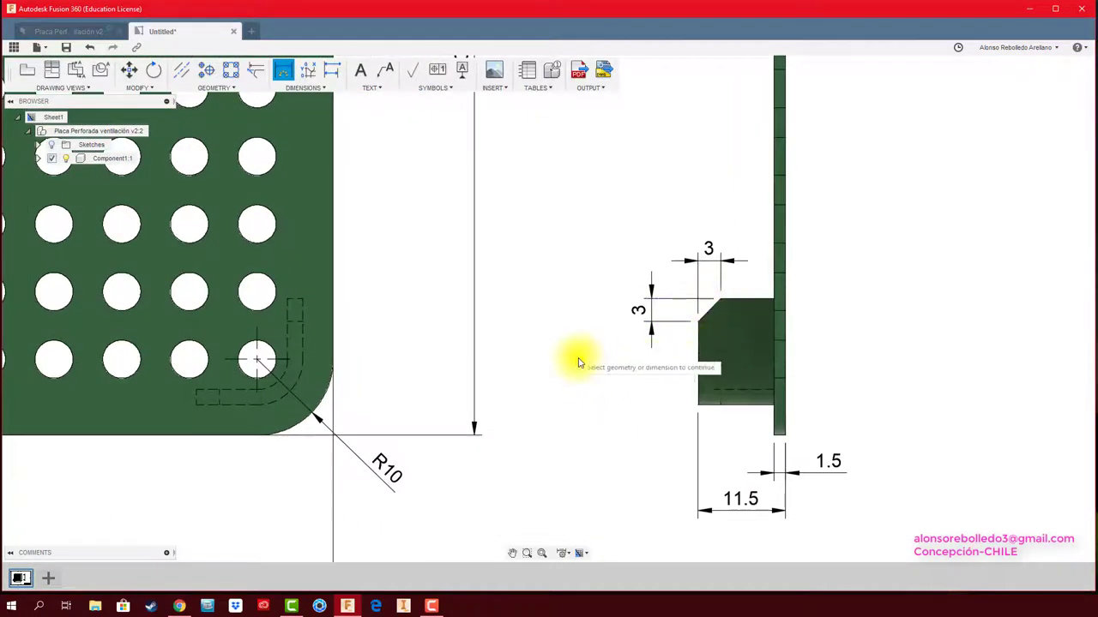
pyautogui.scroll(-2, 566, 386)
pyautogui.scroll(1, 862, 392)
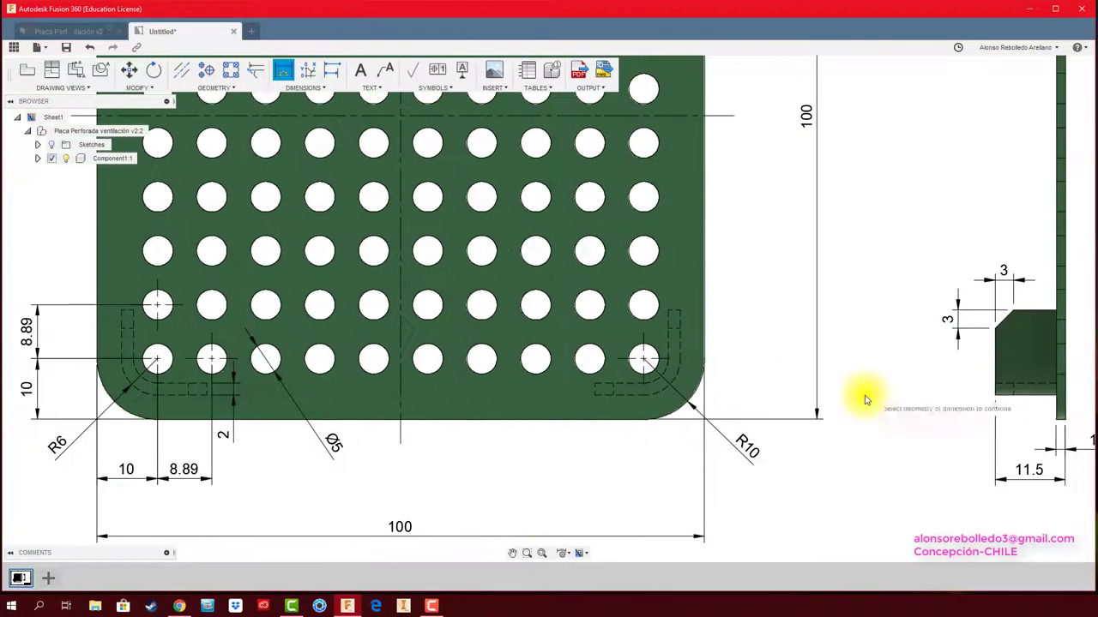
pyautogui.scroll(2, 737, 356)
pyautogui.scroll(1, 704, 351)
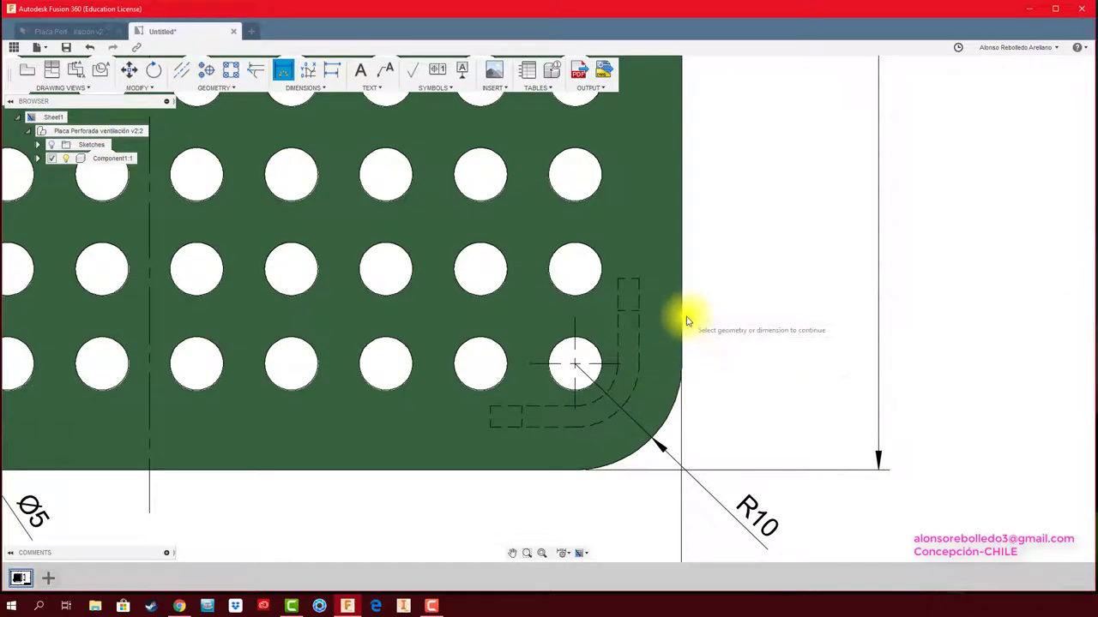
pyautogui.scroll(1, 720, 330)
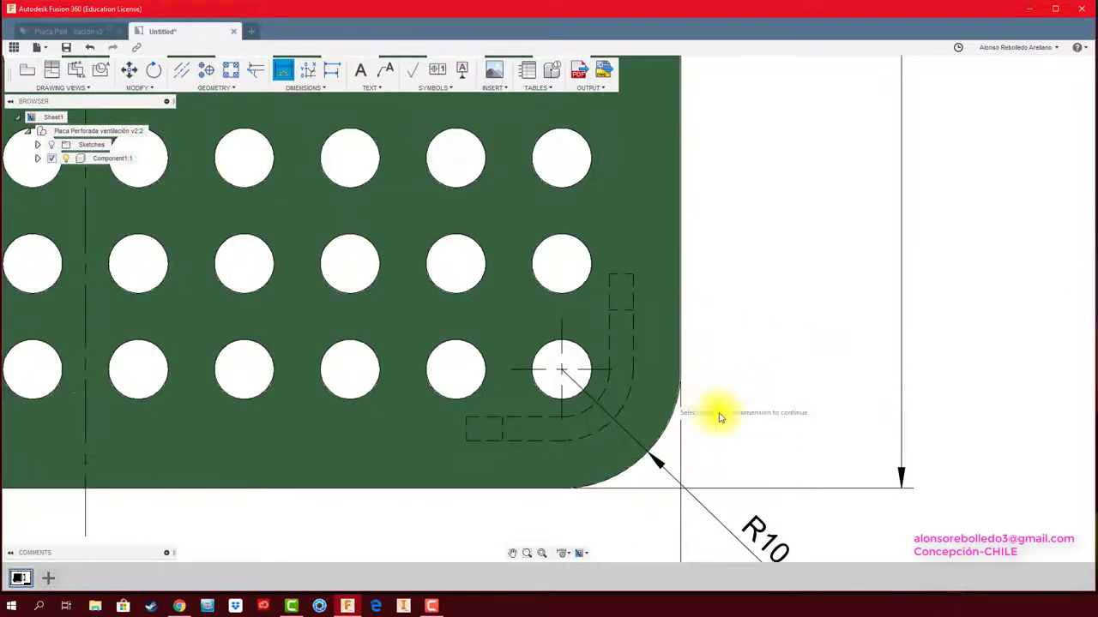
pyautogui.scroll(-2, 686, 412)
pyautogui.moveTo(625, 412); pyautogui.dragTo(956, 317, button='middle')
pyautogui.scroll(-1, 857, 326)
pyautogui.scroll(1, 715, 355)
pyautogui.scroll(-1, 652, 365)
pyautogui.scroll(1, 557, 380)
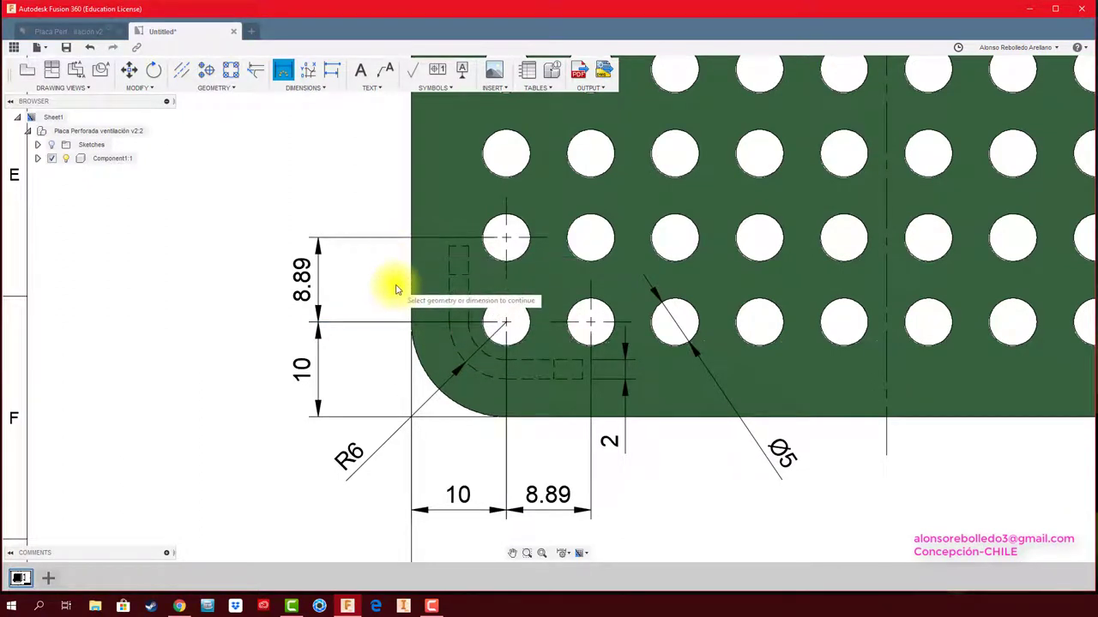
# Step: Add a vertical 8 dimension between the slot outline ends, placed left of the slot
pyautogui.click(451, 324)
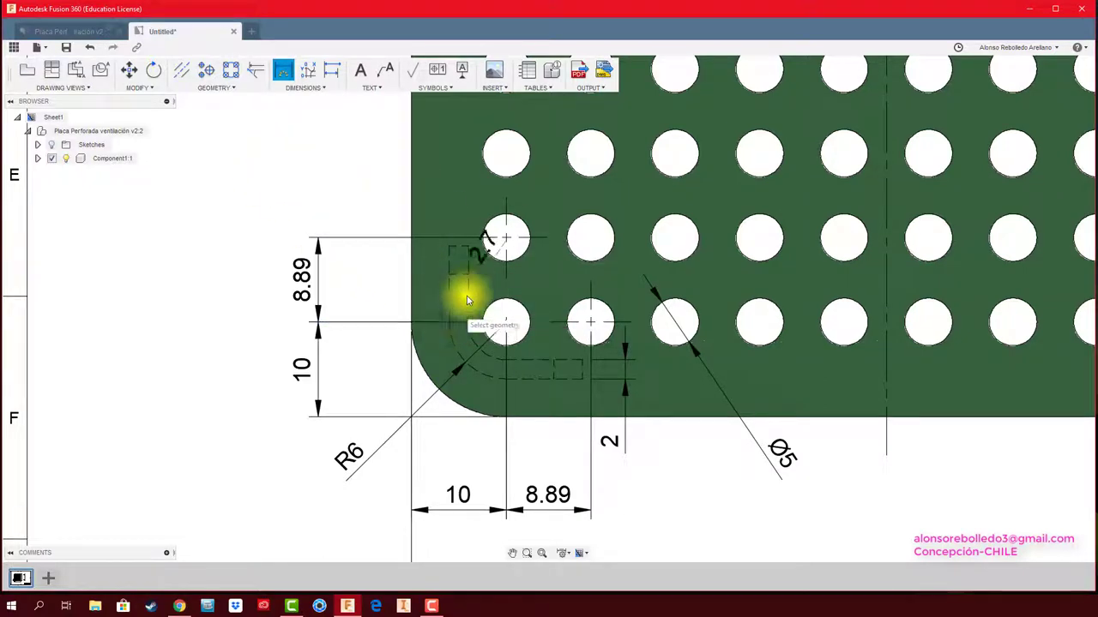
pyautogui.click(449, 243)
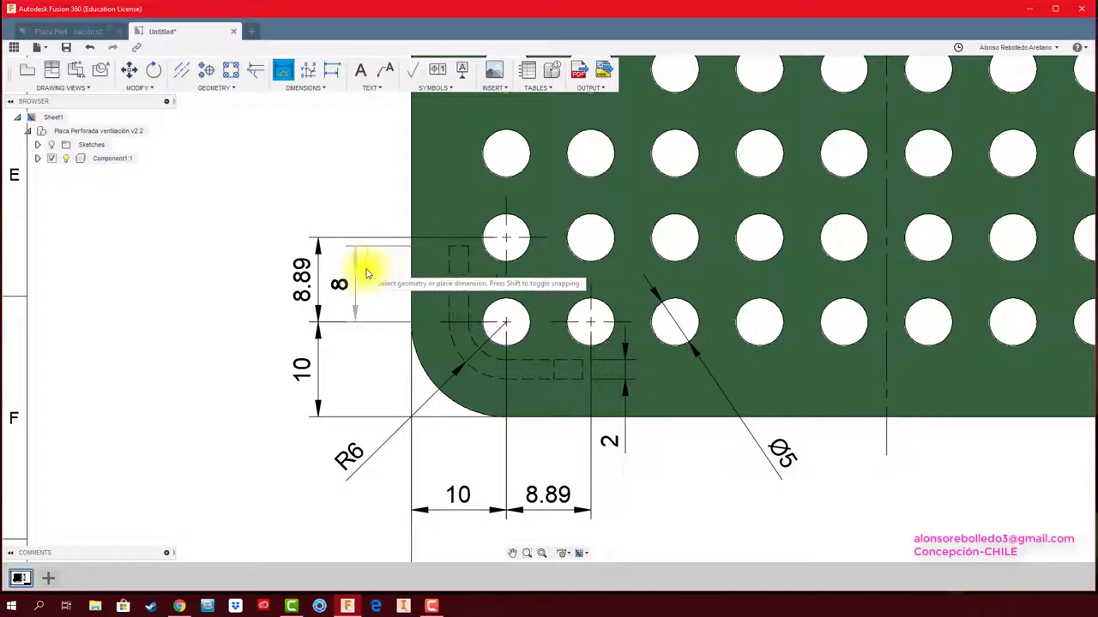
pyautogui.click(358, 285)
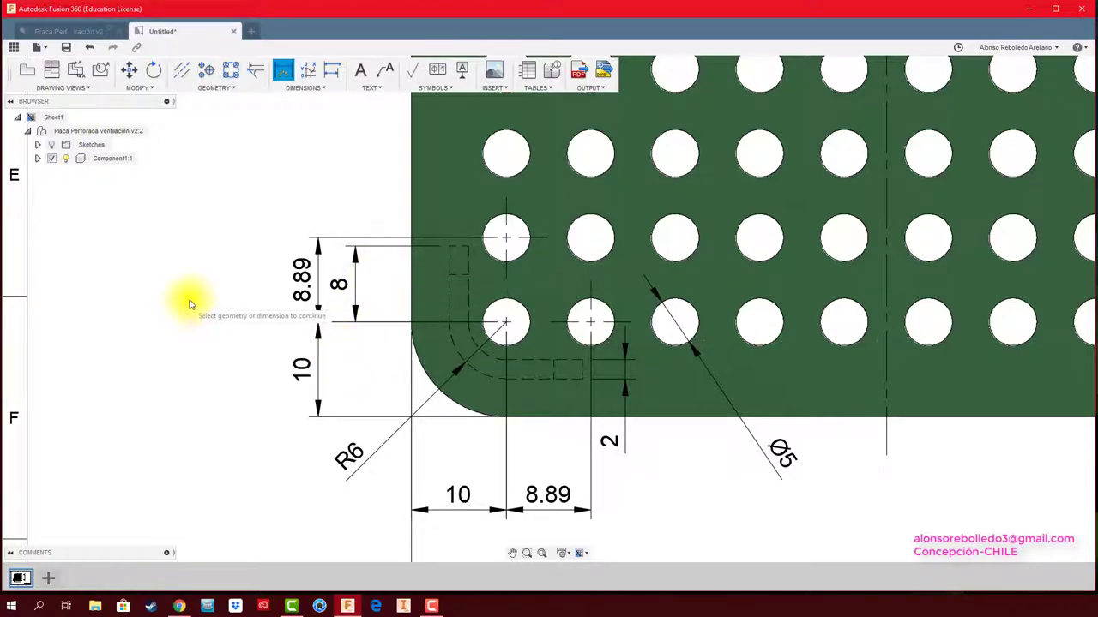
pyautogui.scroll(-2, 191, 303)
# Step: Exit dimensioning and fit the whole sheet, both plate views and title block in view
pyautogui.press('Escape')
pyautogui.scroll(-2, 189, 300)
pyautogui.scroll(-3, 189, 300)
pyautogui.scroll(-3, 386, 409)
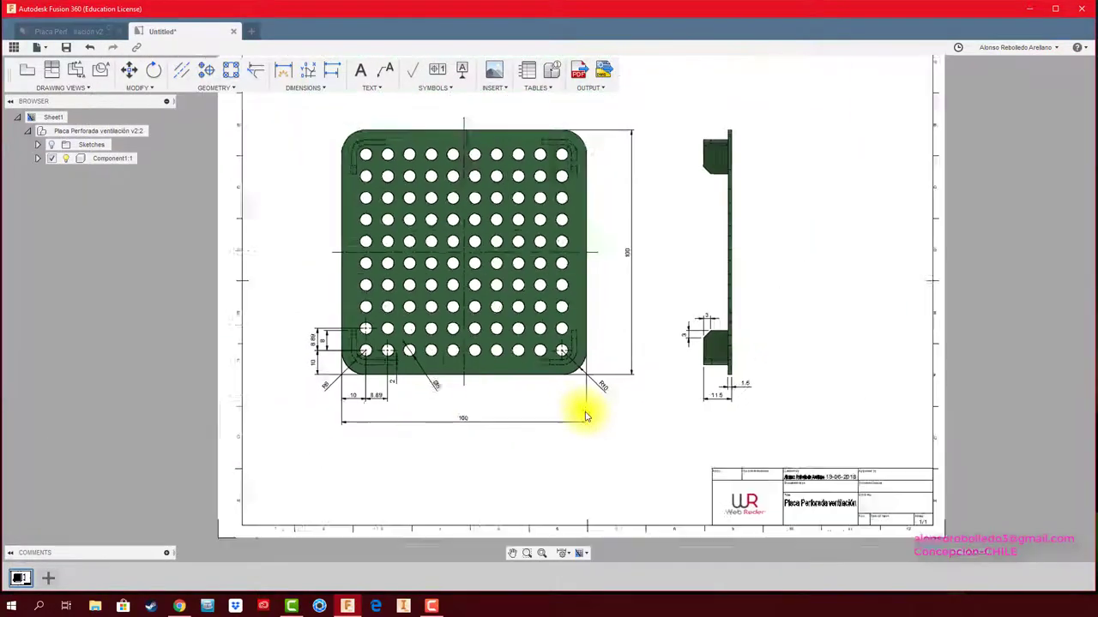
pyautogui.scroll(-1, 585, 417)
pyautogui.scroll(-1, 588, 446)
pyautogui.scroll(-1, 584, 432)
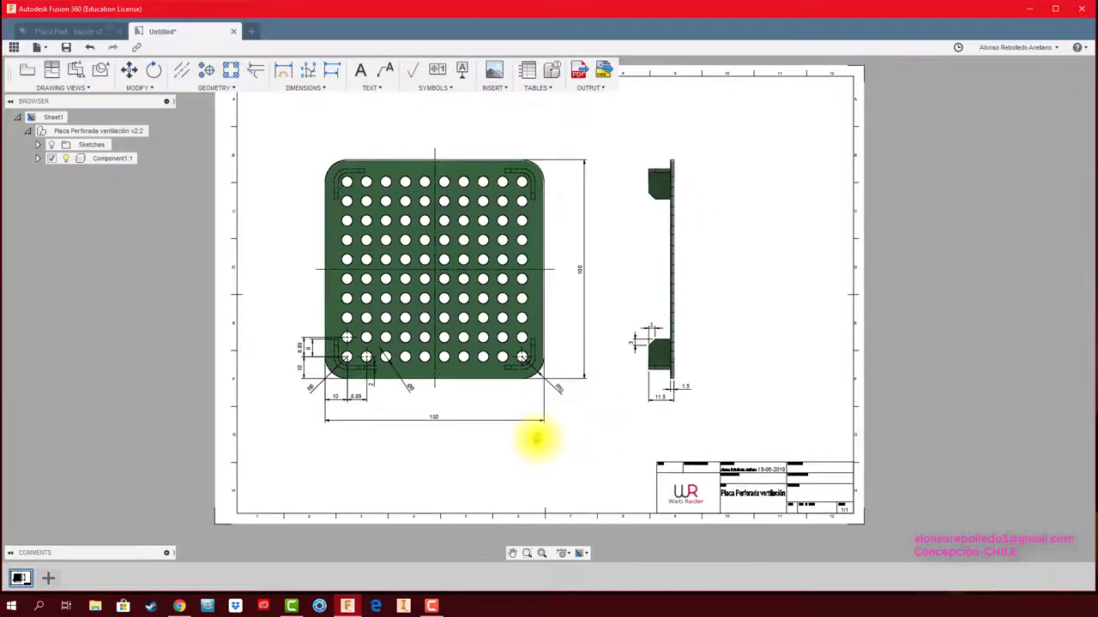
pyautogui.scroll(1, 540, 441)
pyautogui.scroll(1, 463, 441)
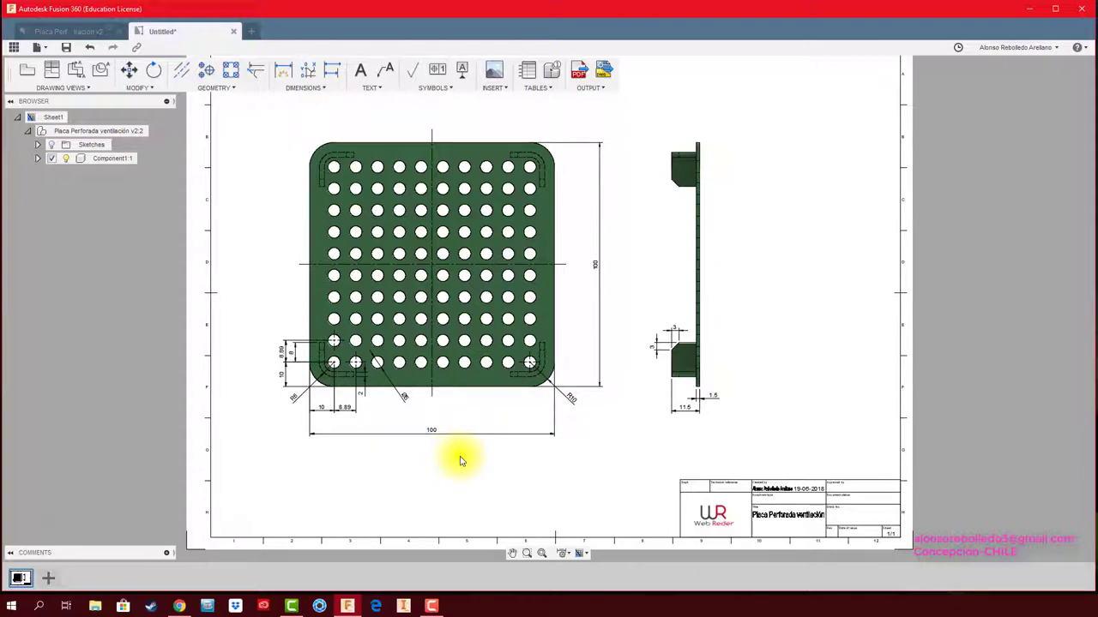
pyautogui.moveTo(632, 439); pyautogui.dragTo(613, 459, button='middle')
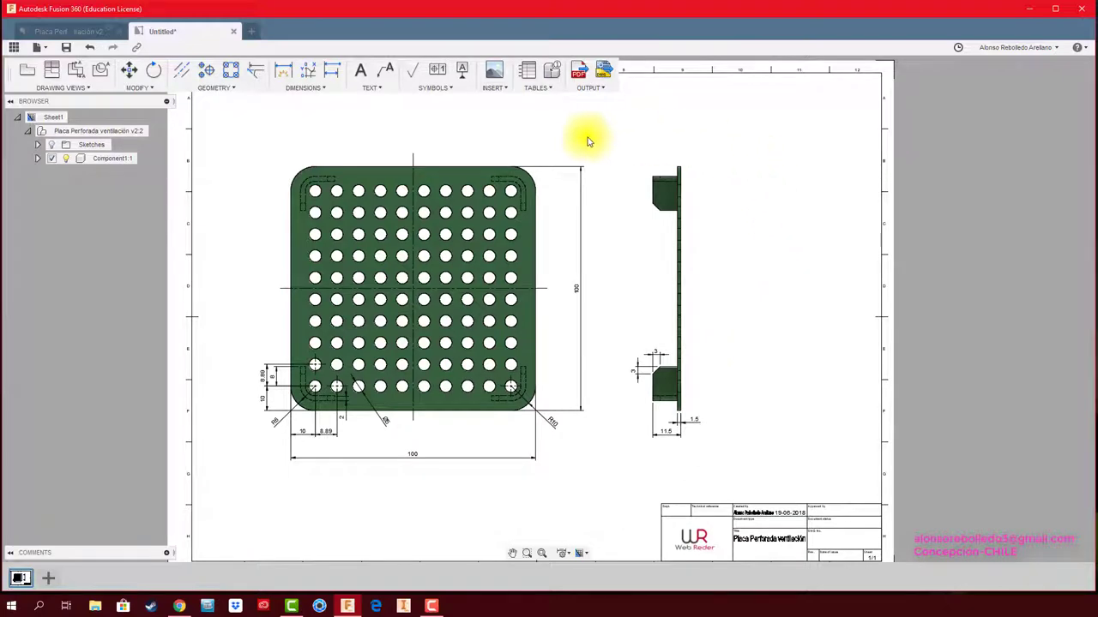
pyautogui.moveTo(582, 147); pyautogui.dragTo(614, 139, button='middle')
# Step: Add a 'Rectificar' leader note anchored on the plate's top edge, text above the plate
pyautogui.click(385, 75)
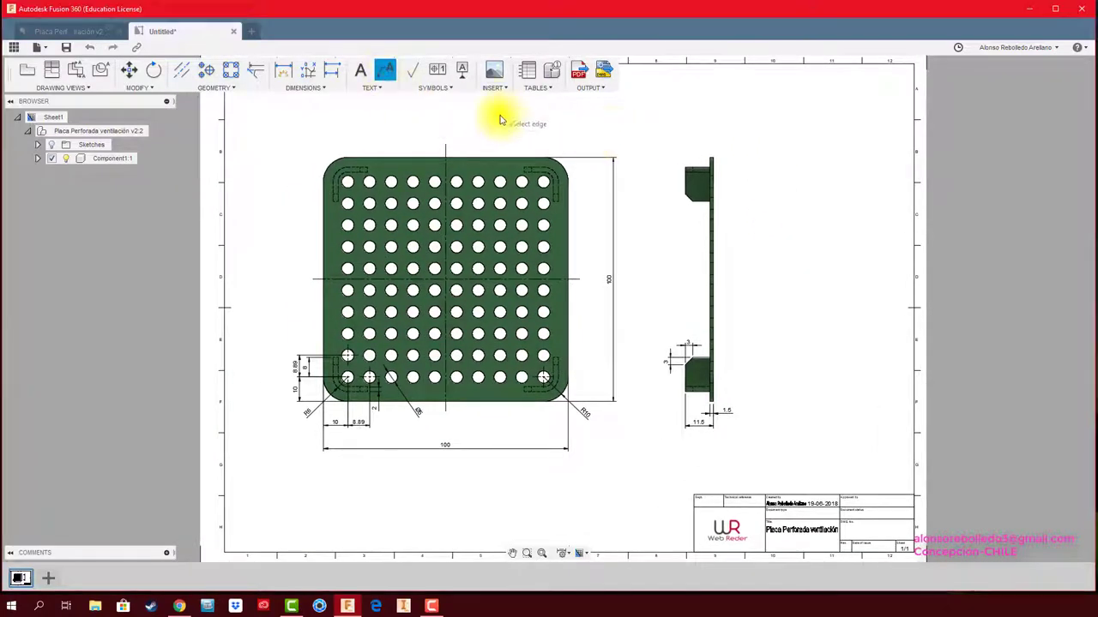
pyautogui.click(481, 159)
pyautogui.click(496, 126)
pyautogui.scroll(2, 508, 125)
pyautogui.scroll(3, 513, 124)
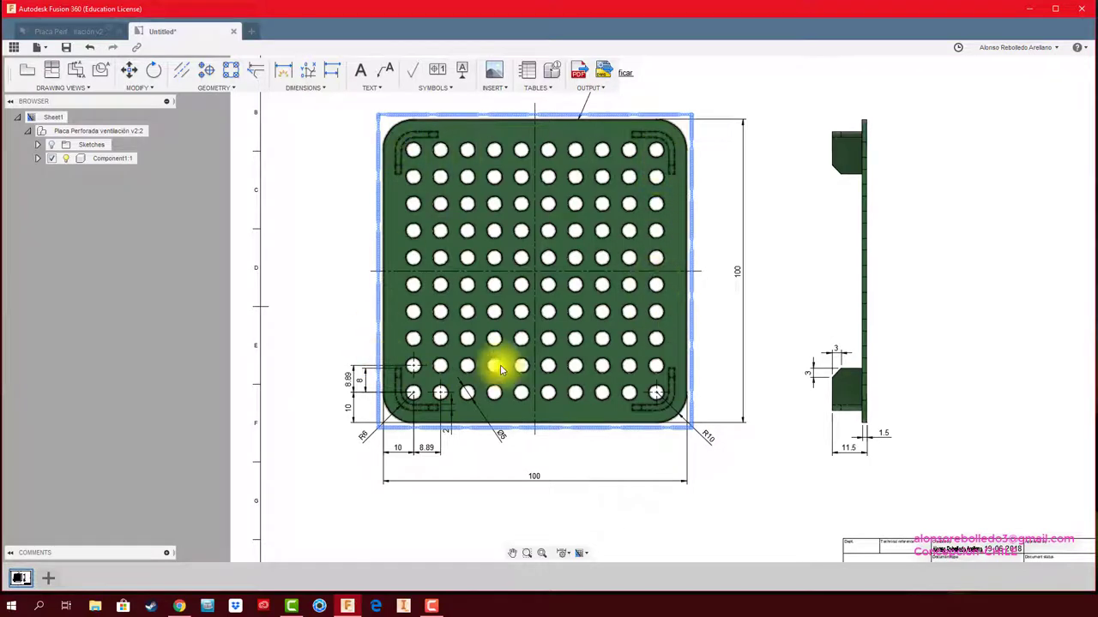
pyautogui.click(388, 77)
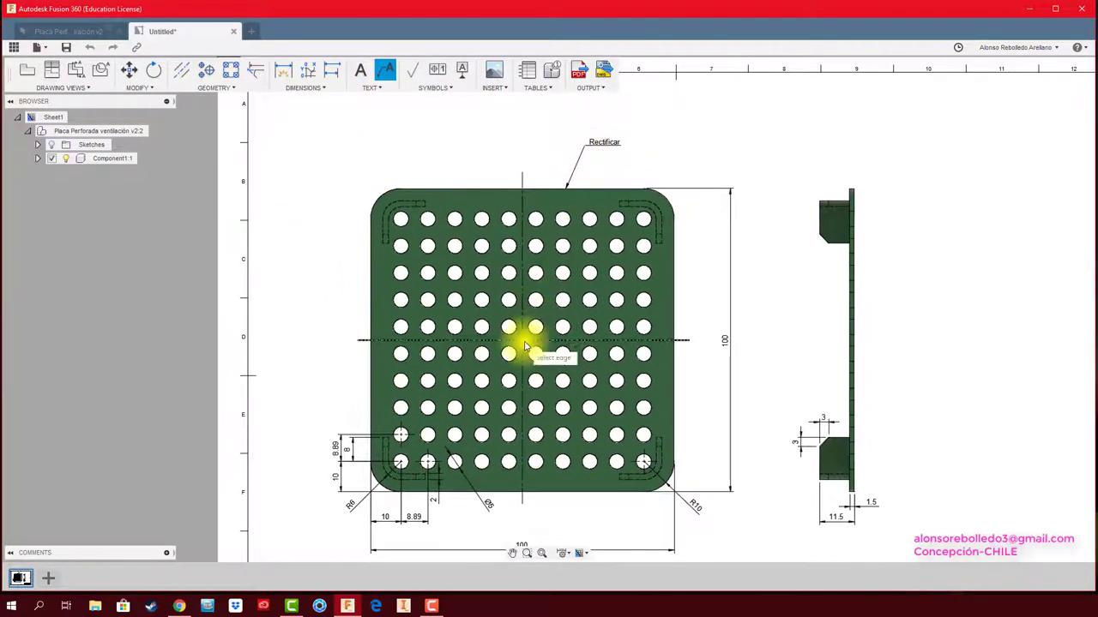
pyautogui.scroll(2, 527, 365)
pyautogui.scroll(3, 569, 416)
# Step: Anchor a 'Matriz 10x10' leader note on the plate's bottom edge with its text below
pyautogui.click(572, 408)
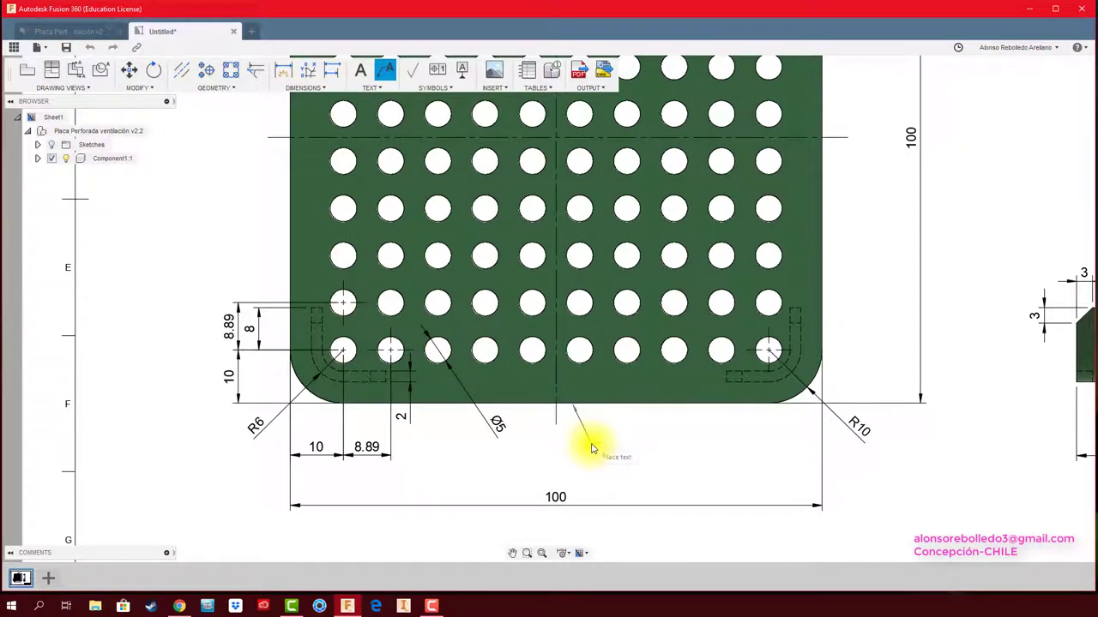
pyautogui.click(594, 448)
pyautogui.write('Matriz 10x10')
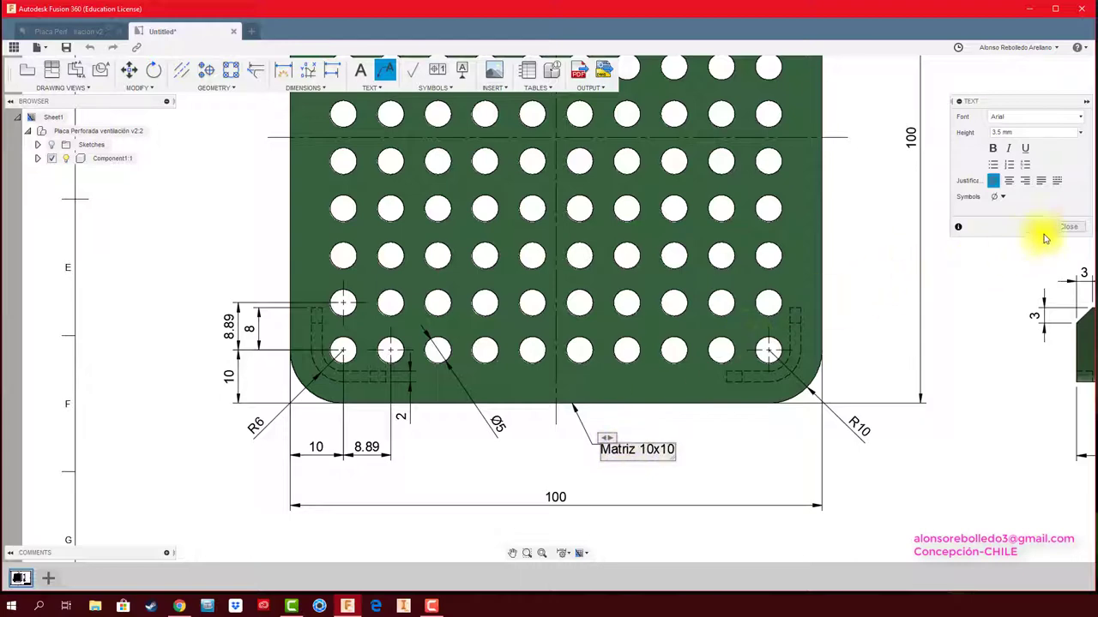
pyautogui.click(1068, 227)
pyautogui.scroll(-2, 729, 451)
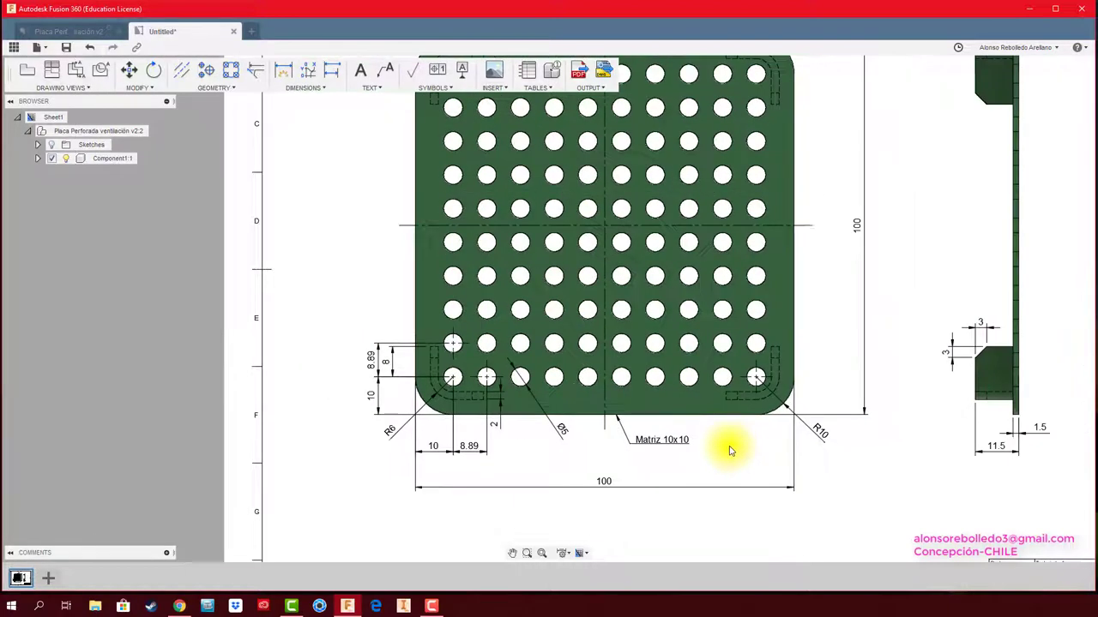
pyautogui.scroll(-2, 728, 448)
pyautogui.scroll(-1, 712, 456)
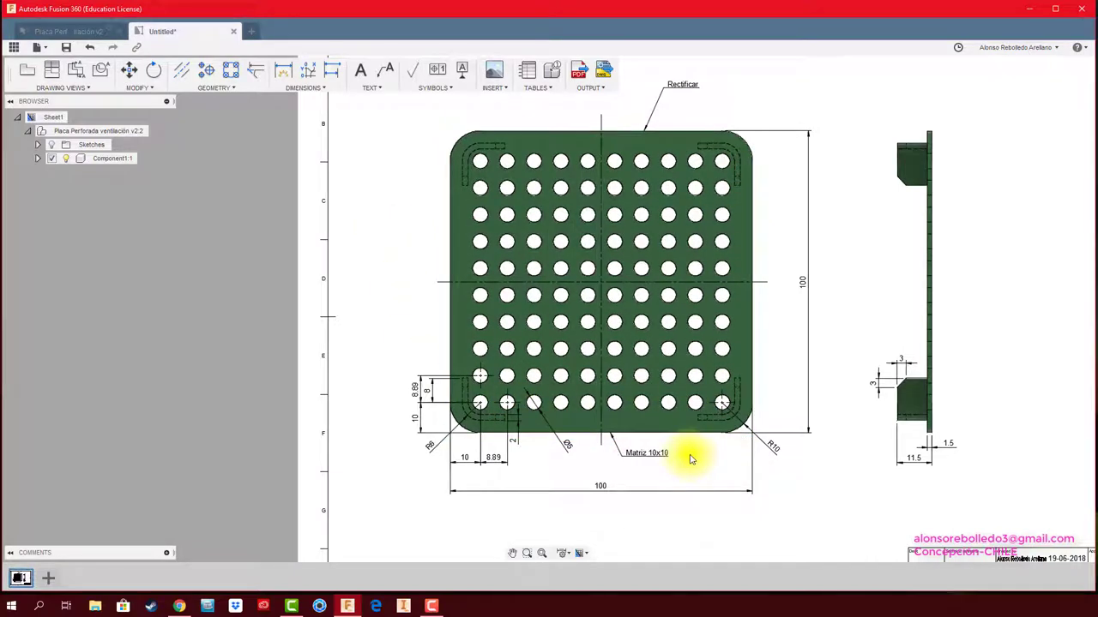
pyautogui.moveTo(691, 459); pyautogui.dragTo(639, 464, button='middle')
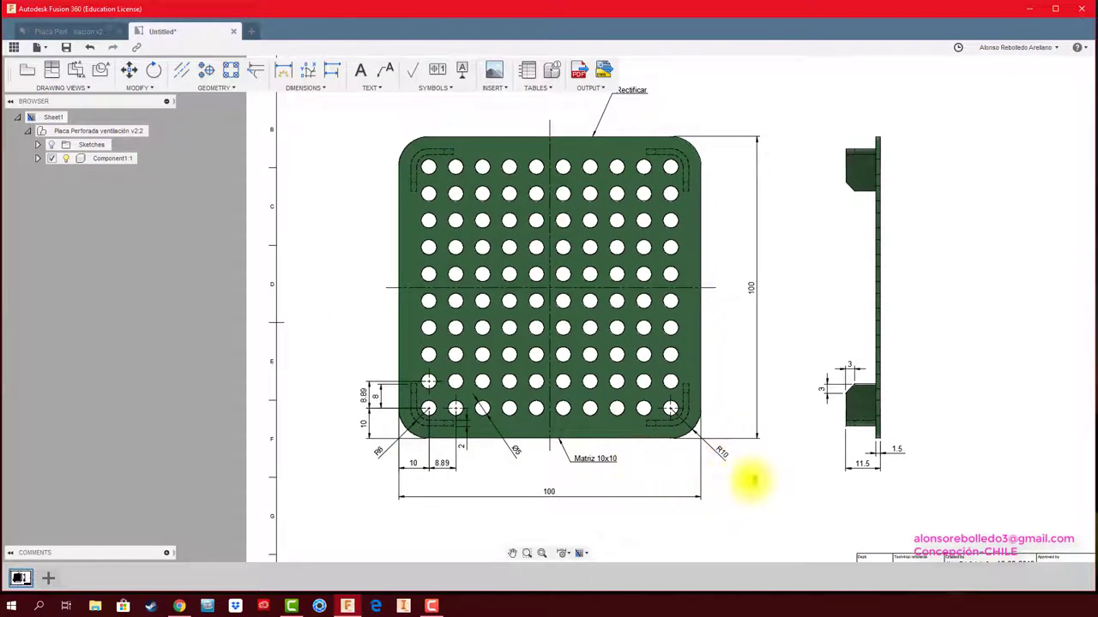
pyautogui.scroll(1, 750, 483)
pyautogui.scroll(-3, 737, 498)
pyautogui.moveTo(742, 497); pyautogui.dragTo(714, 484, button='middle')
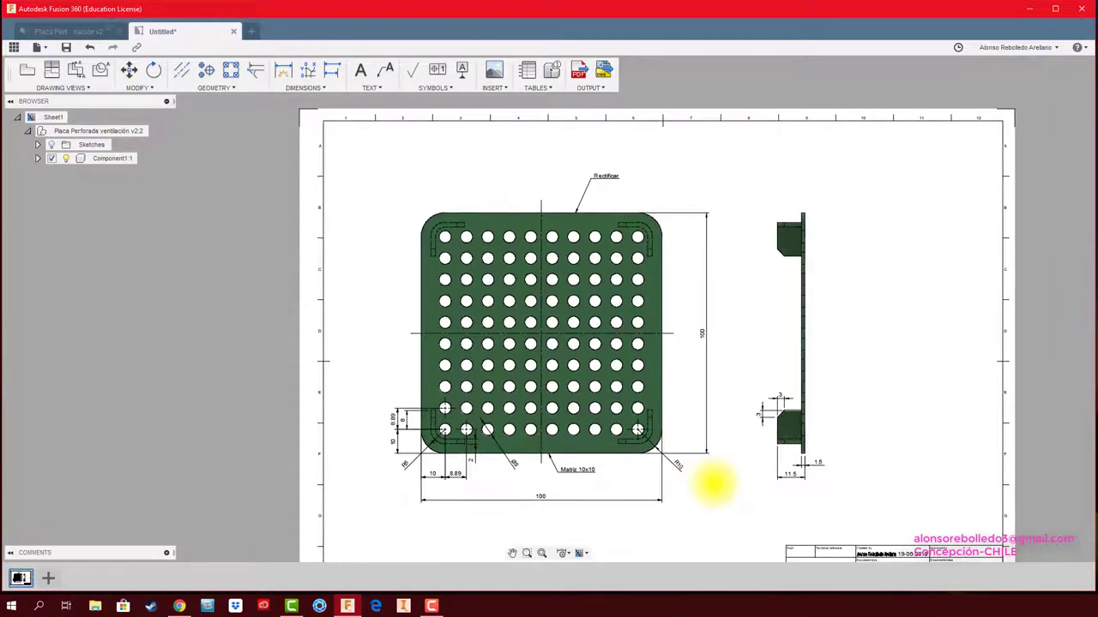